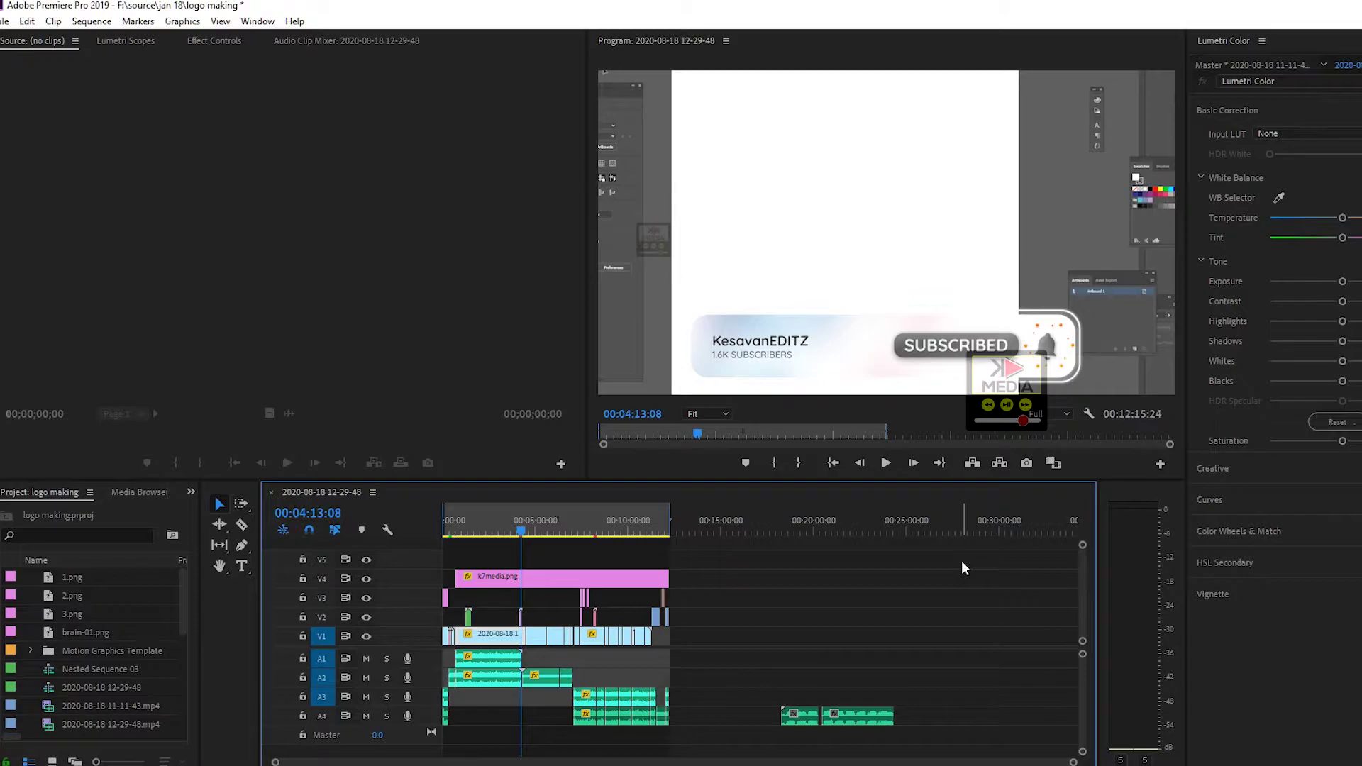
Review the renderer choices in Project Settings > General and close without changing the CUDA renderer
left_click(4, 21)
mouse_move(61, 516)
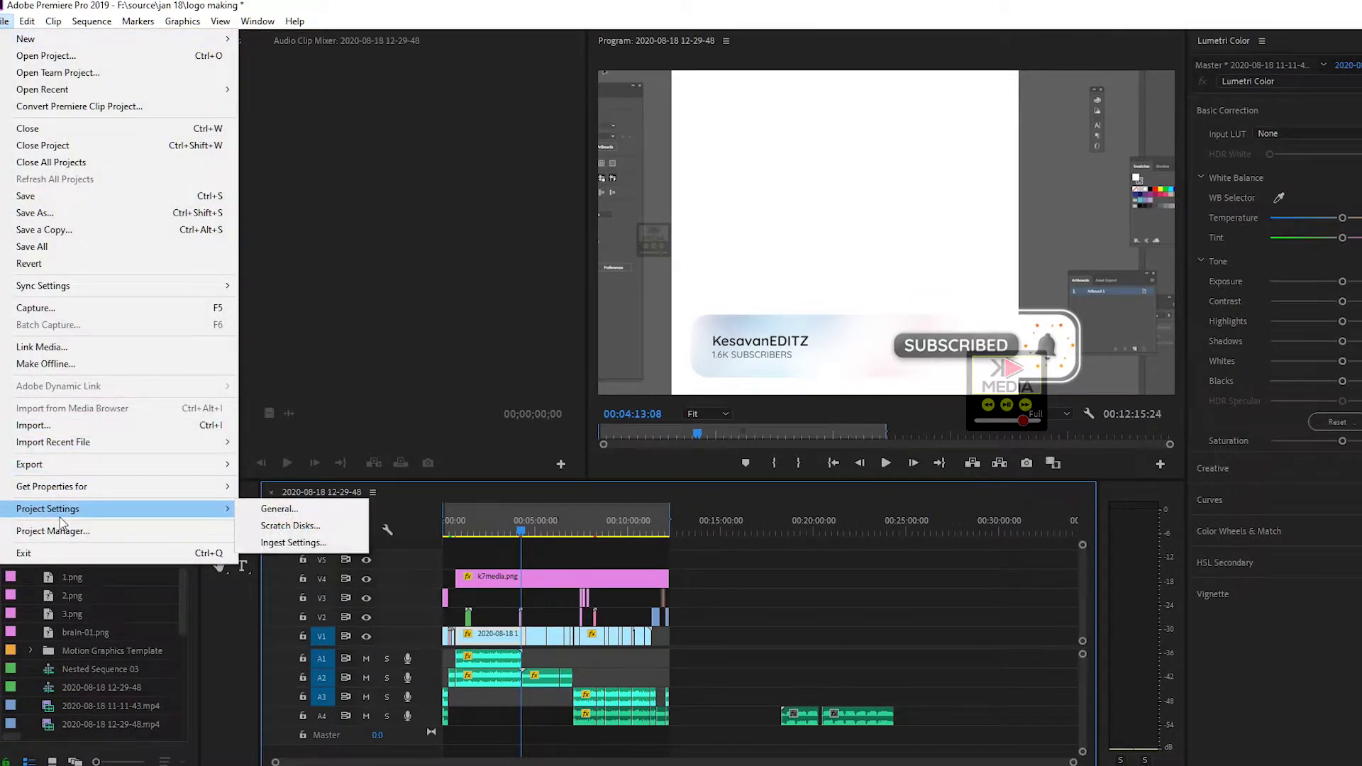
left_click(270, 508)
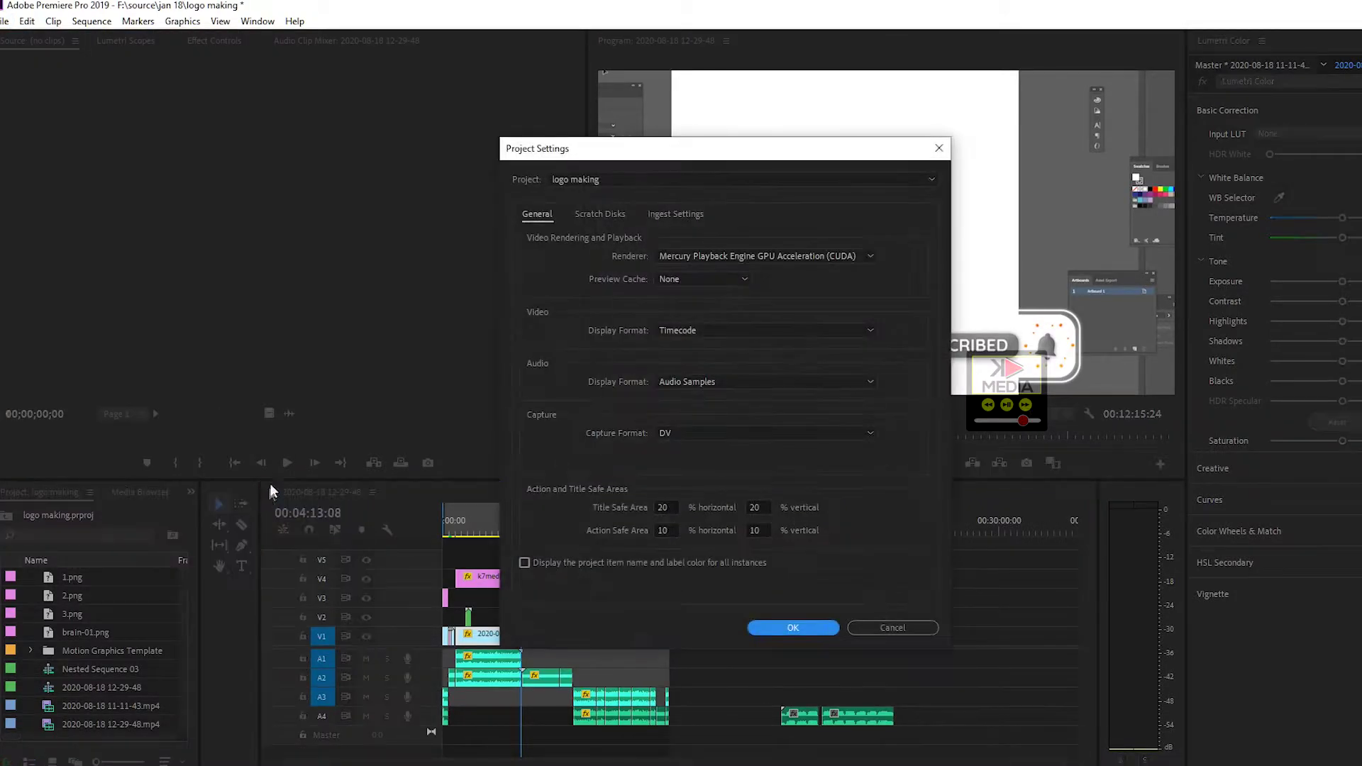
left_click_drag(761, 156, 664, 130)
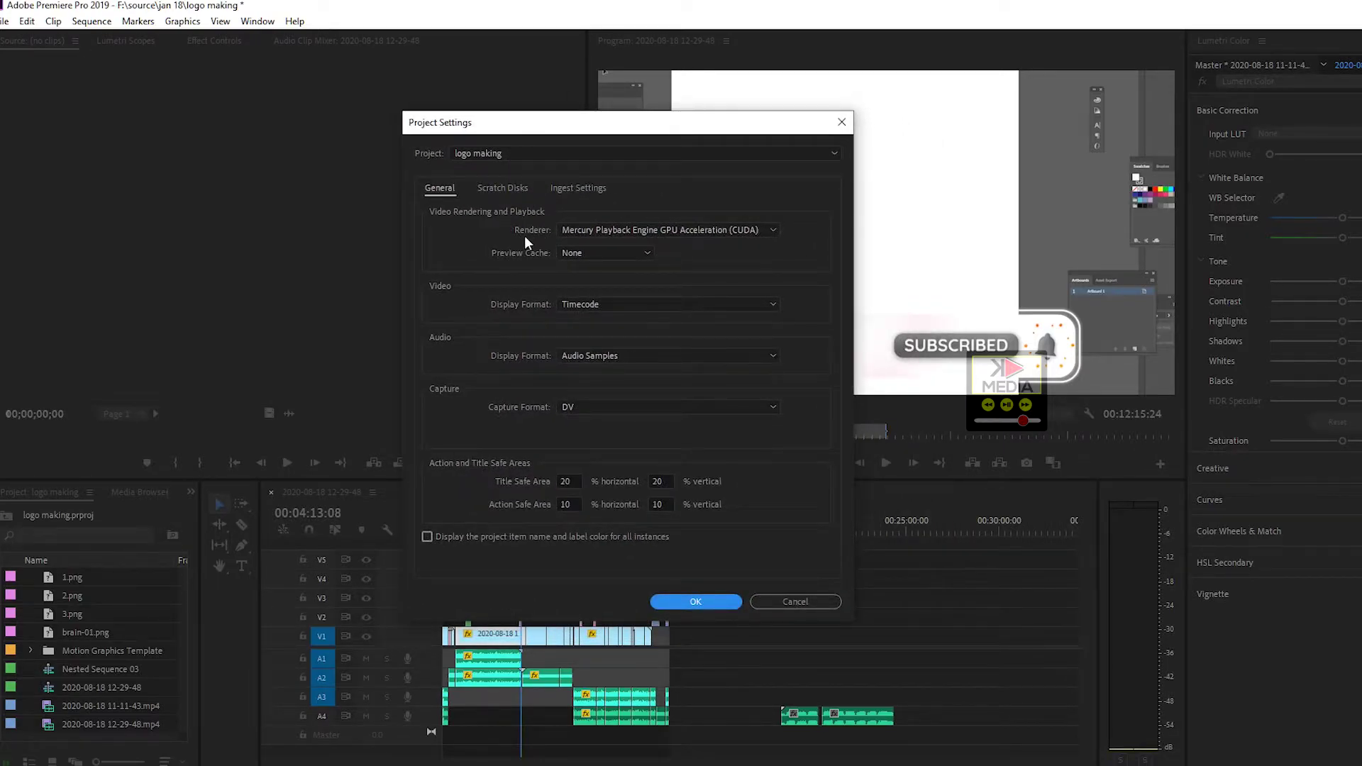
left_click(771, 229)
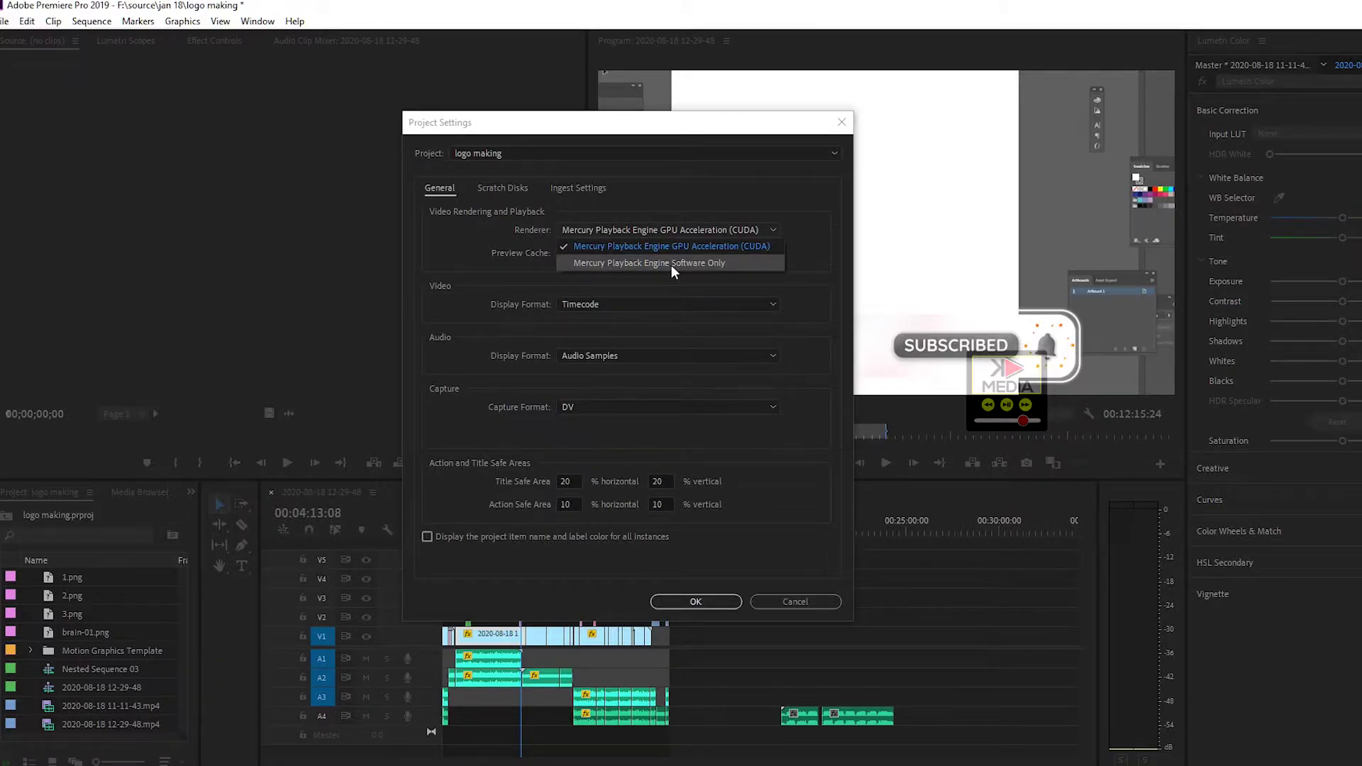
left_click(842, 122)
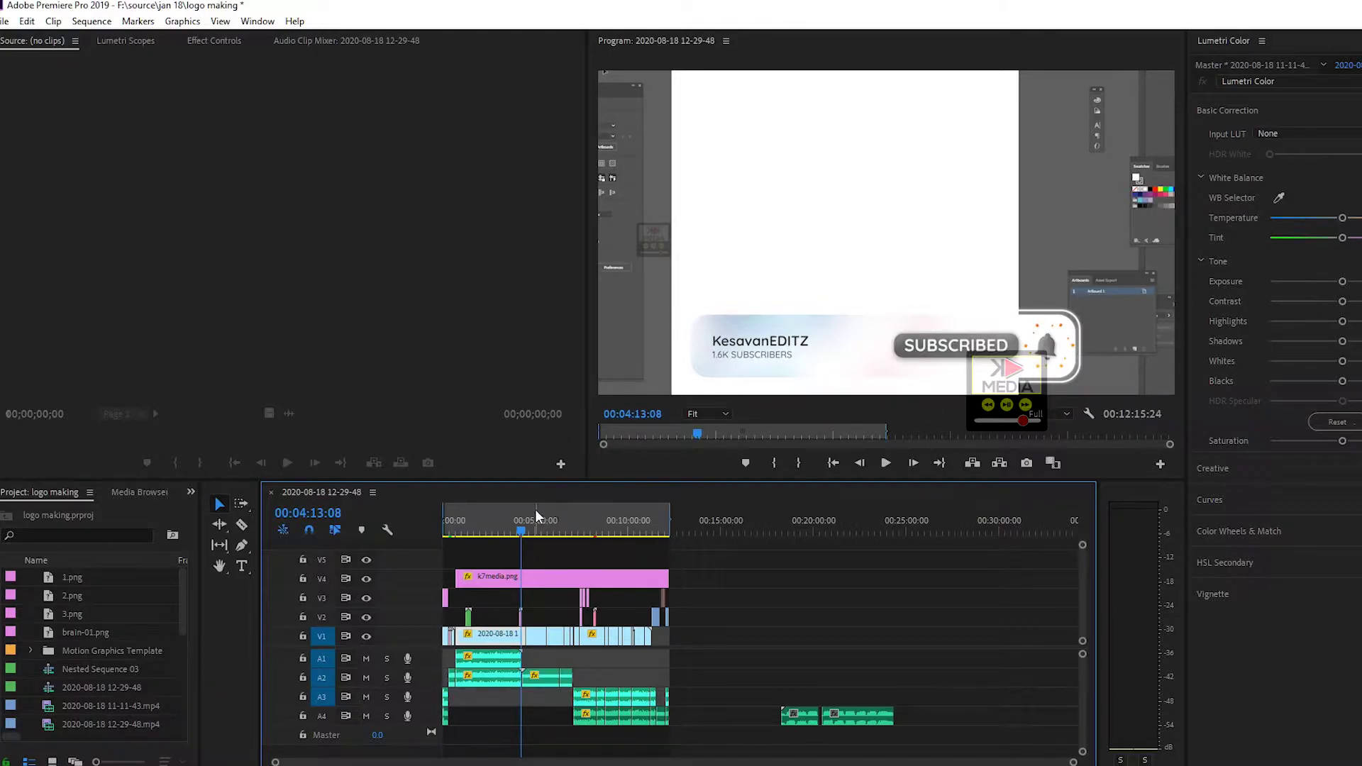
Move the playhead to the brain sketch at 00:04:40:26 and confirm the renderer remains CUDA
left_click(586, 523)
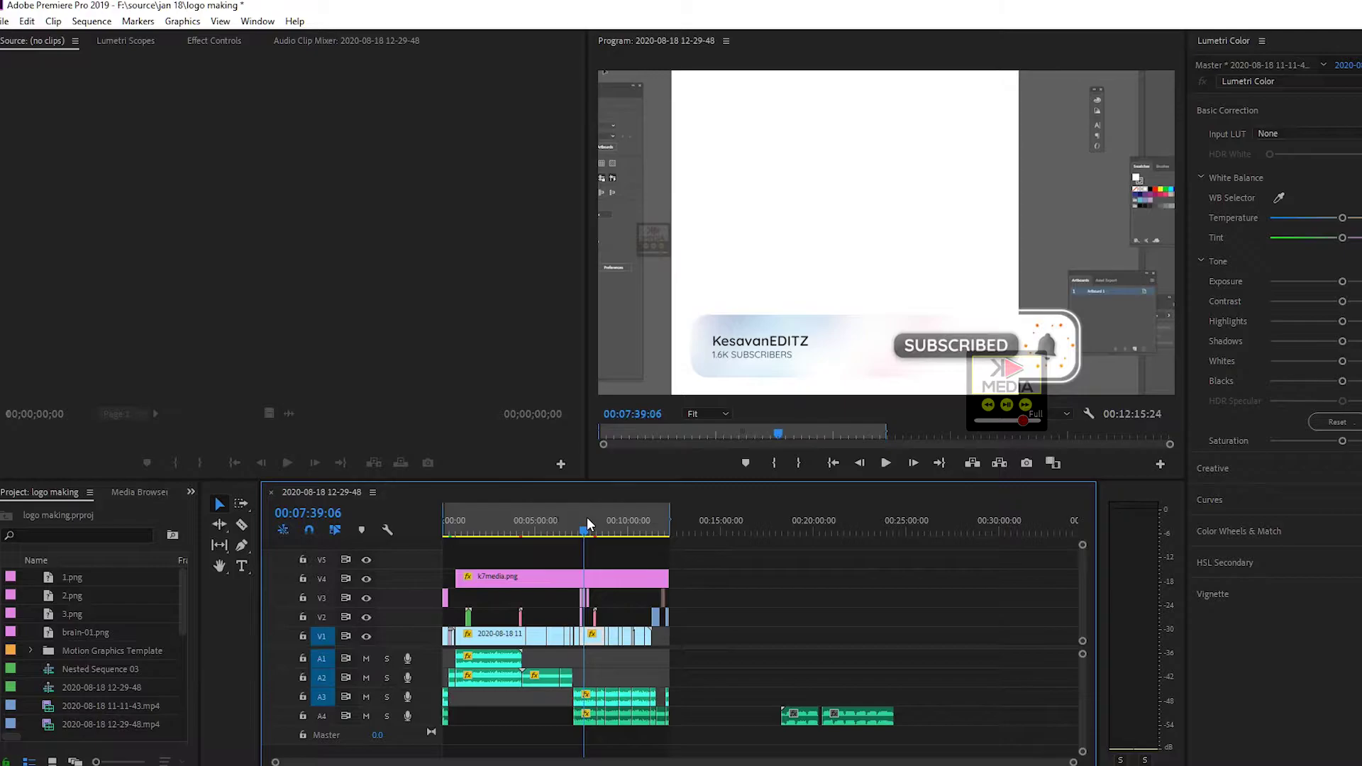
left_click_drag(541, 527, 531, 527)
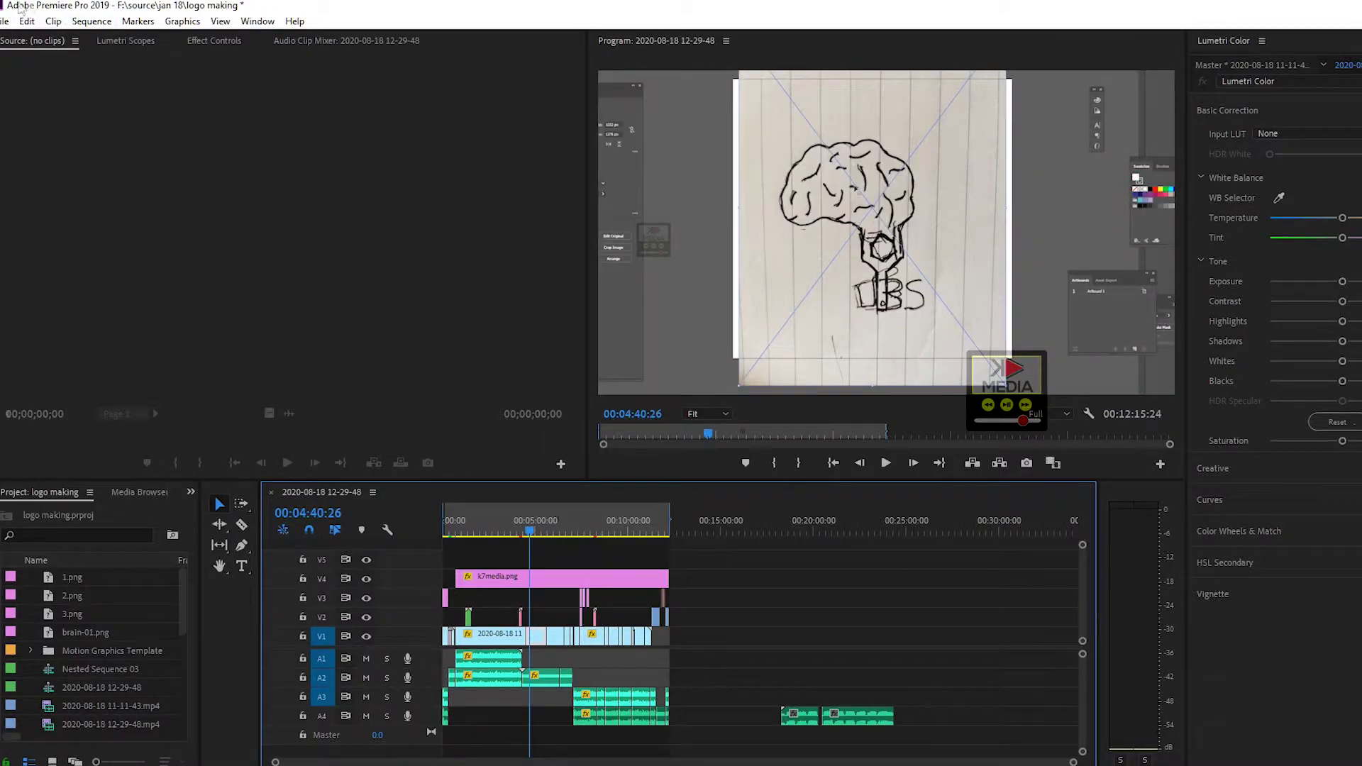
left_click(4, 20)
mouse_move(131, 517)
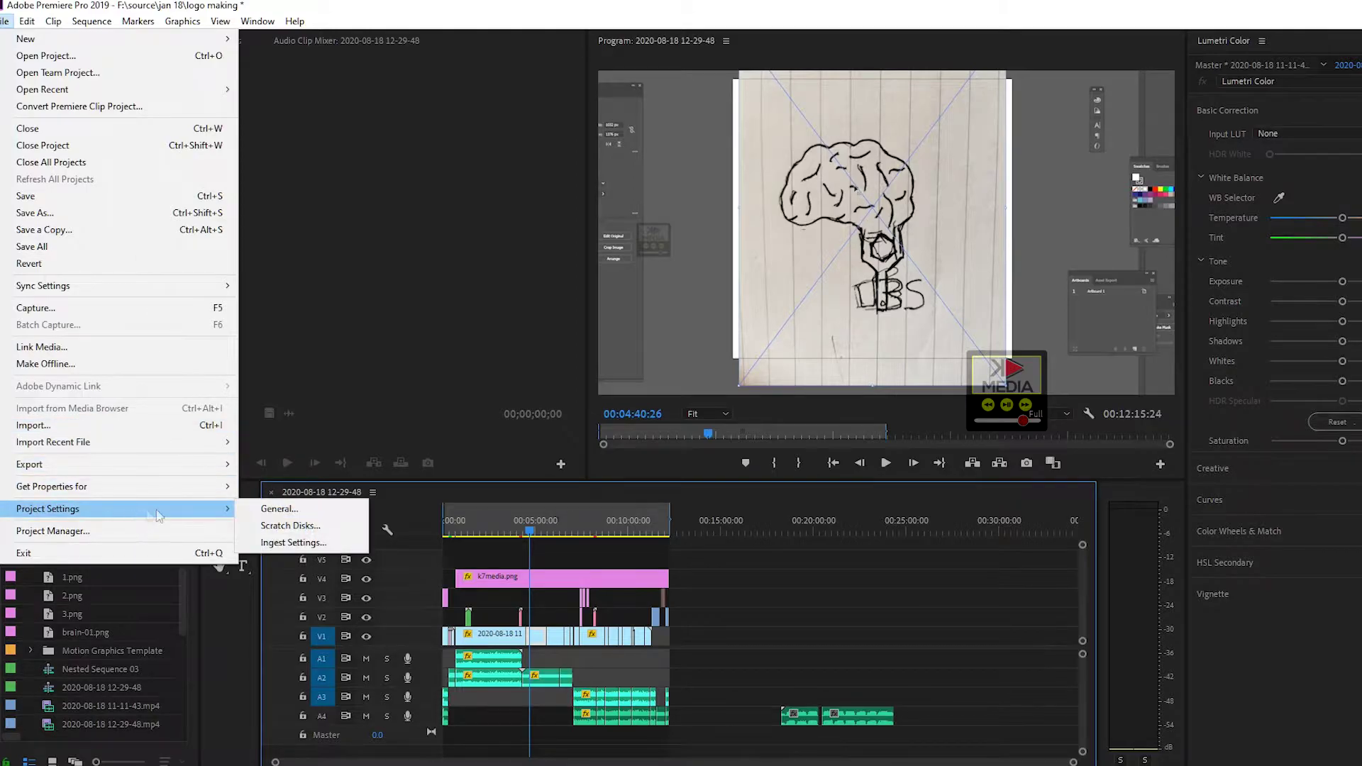
left_click(270, 509)
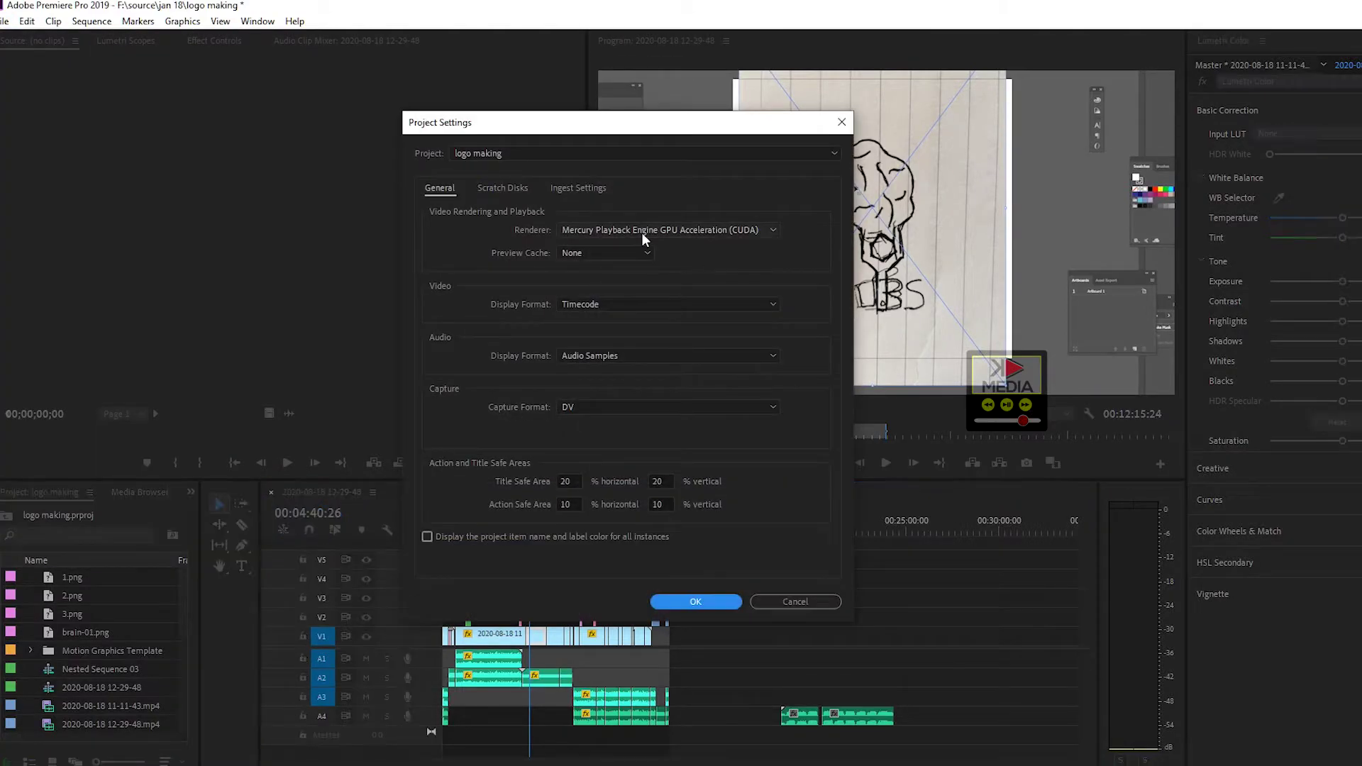
left_click(642, 233)
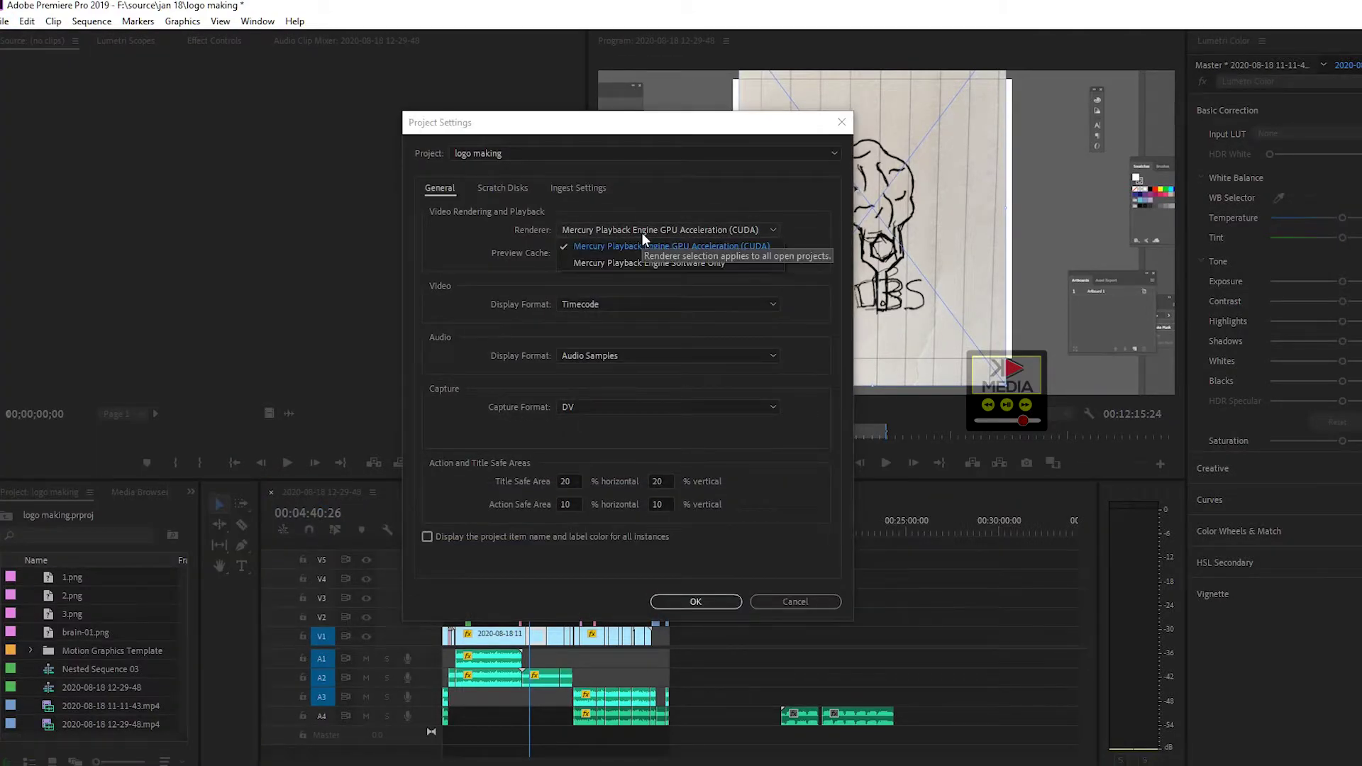
left_click(739, 229)
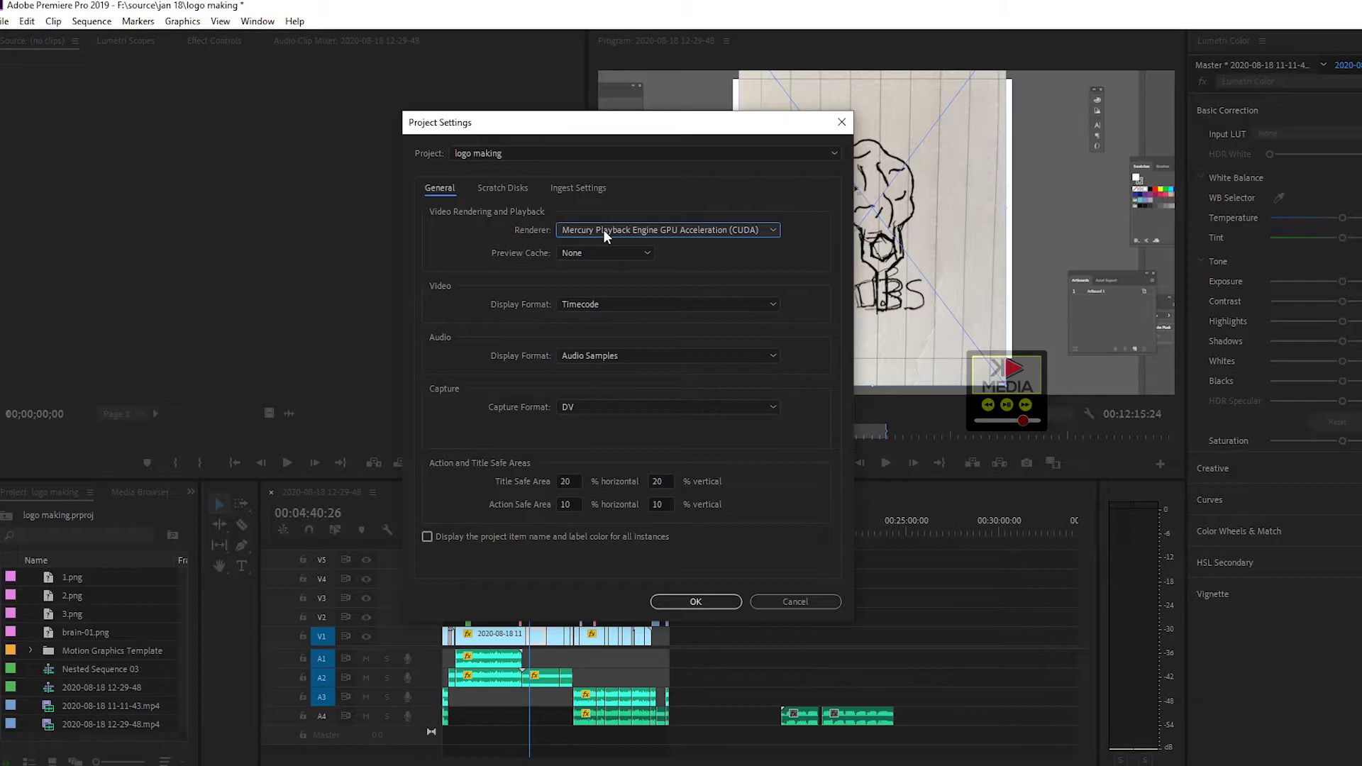
left_click(603, 230)
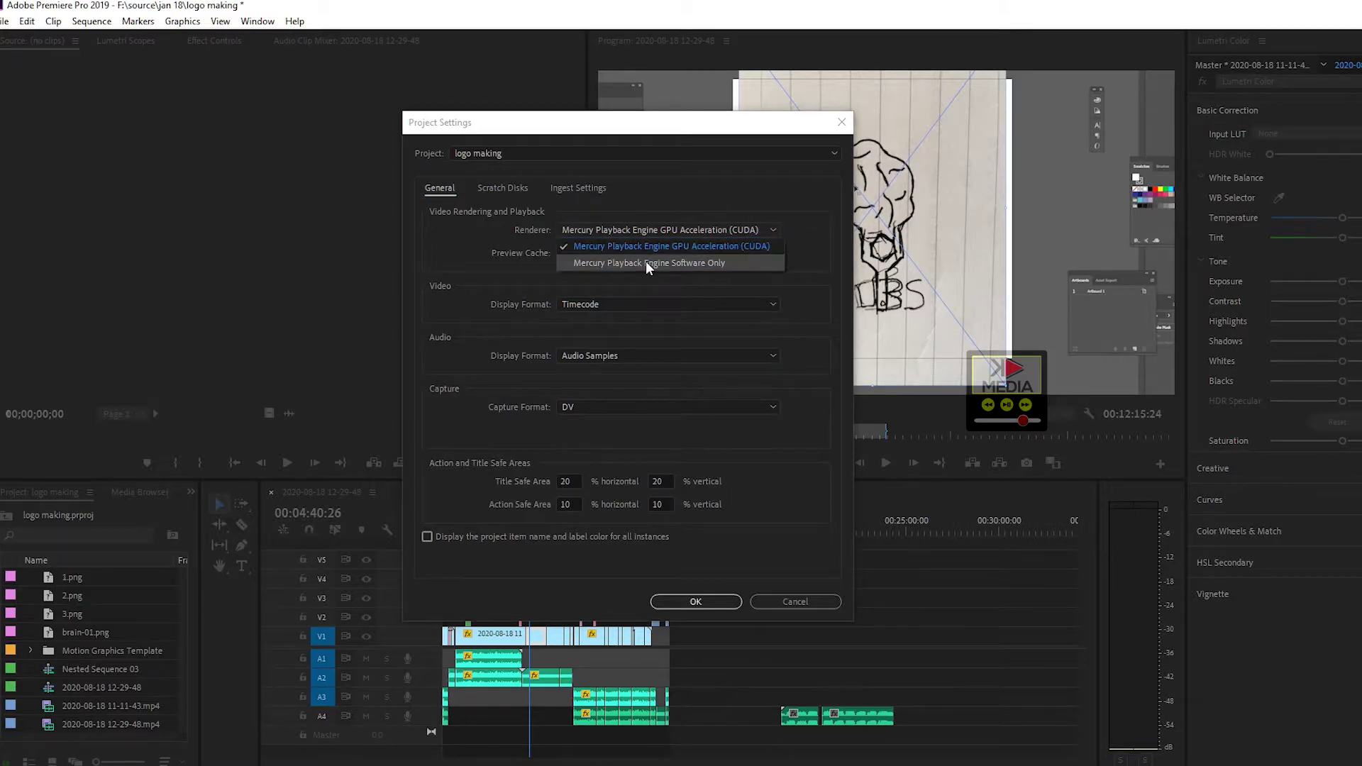
left_click(839, 124)
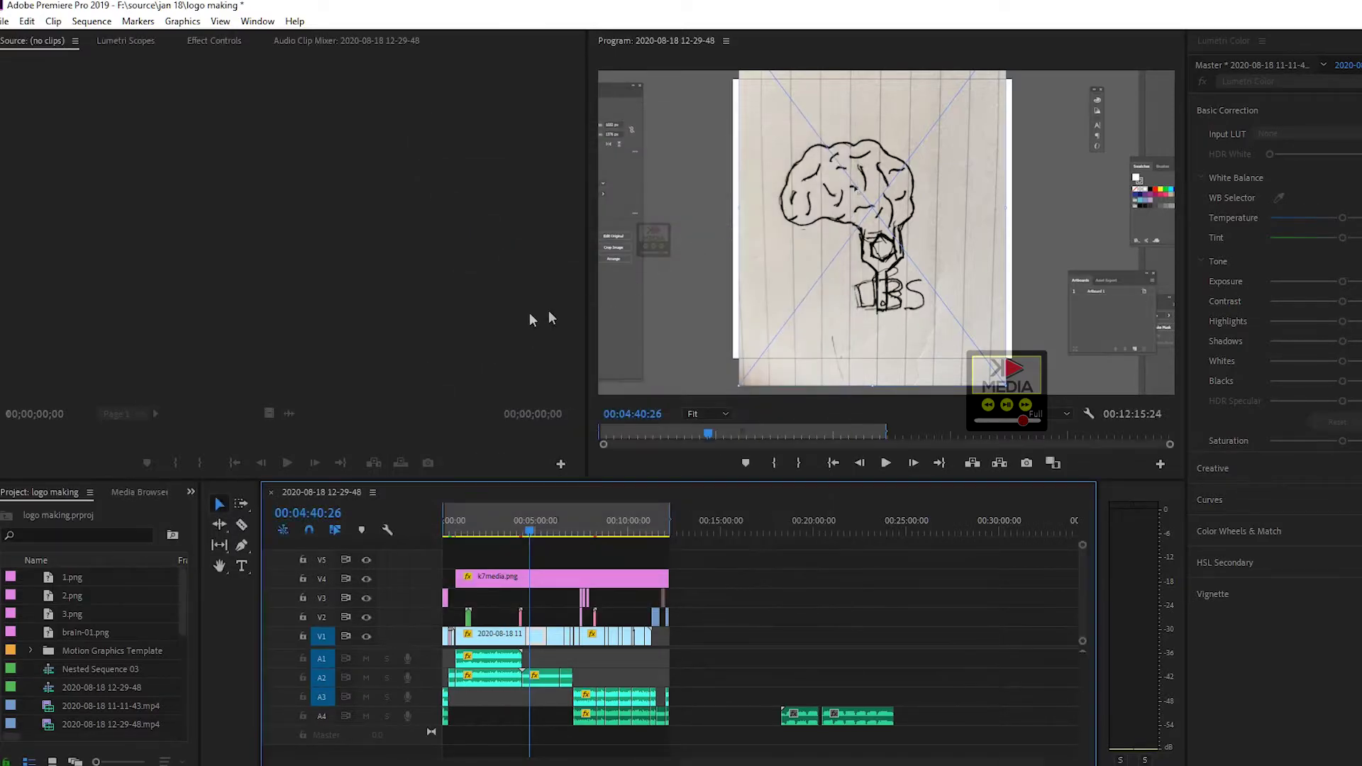
Open Edit > Preferences > Memory: 6 GB reserved for other applications, rendering optimized for Performance
left_click(4, 21)
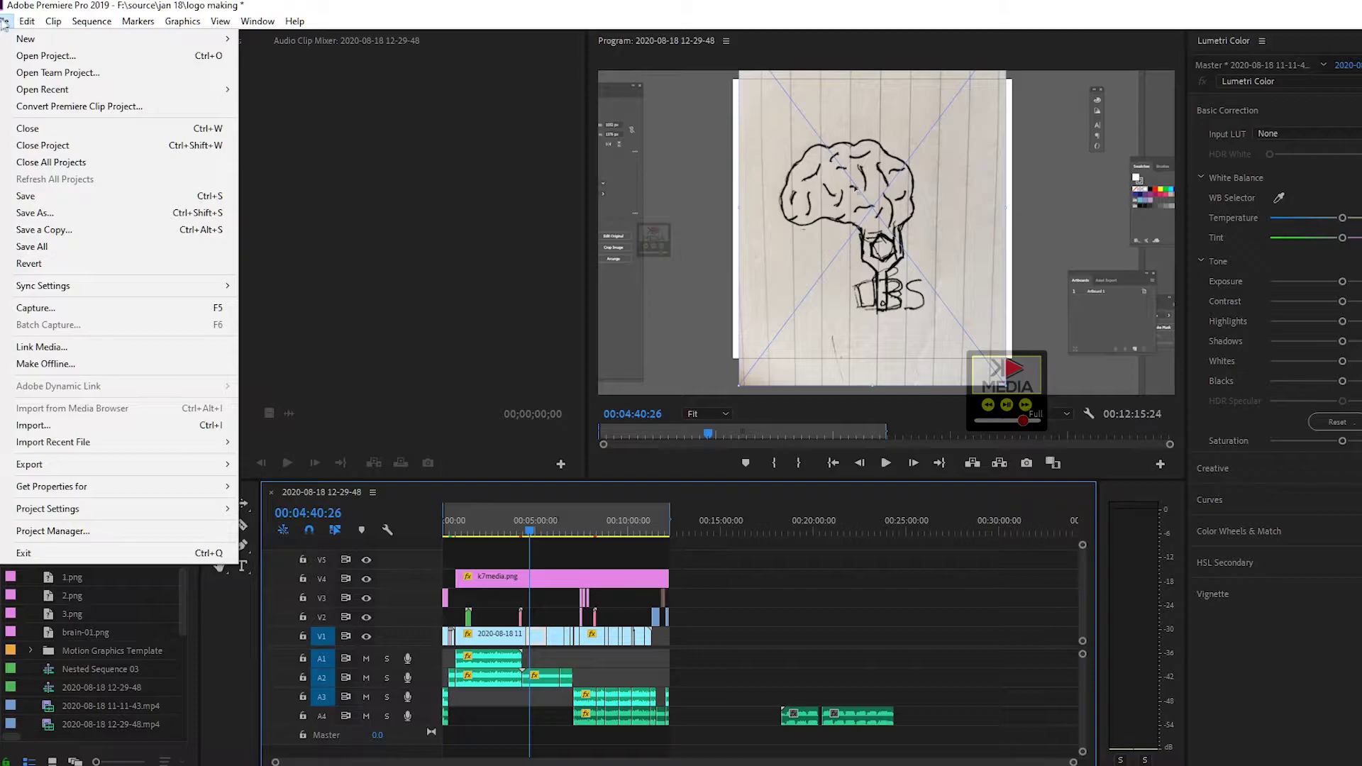
mouse_move(27, 22)
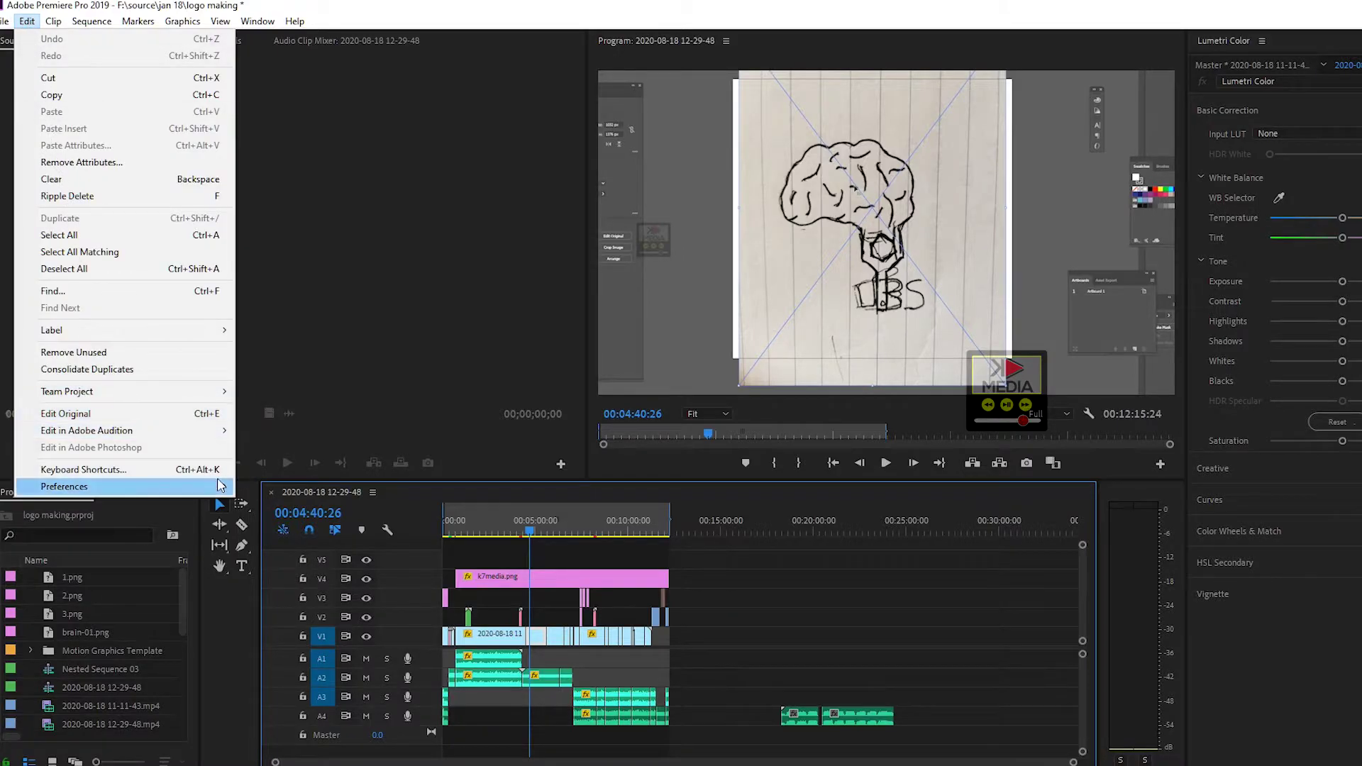
mouse_move(211, 494)
left_click(269, 494)
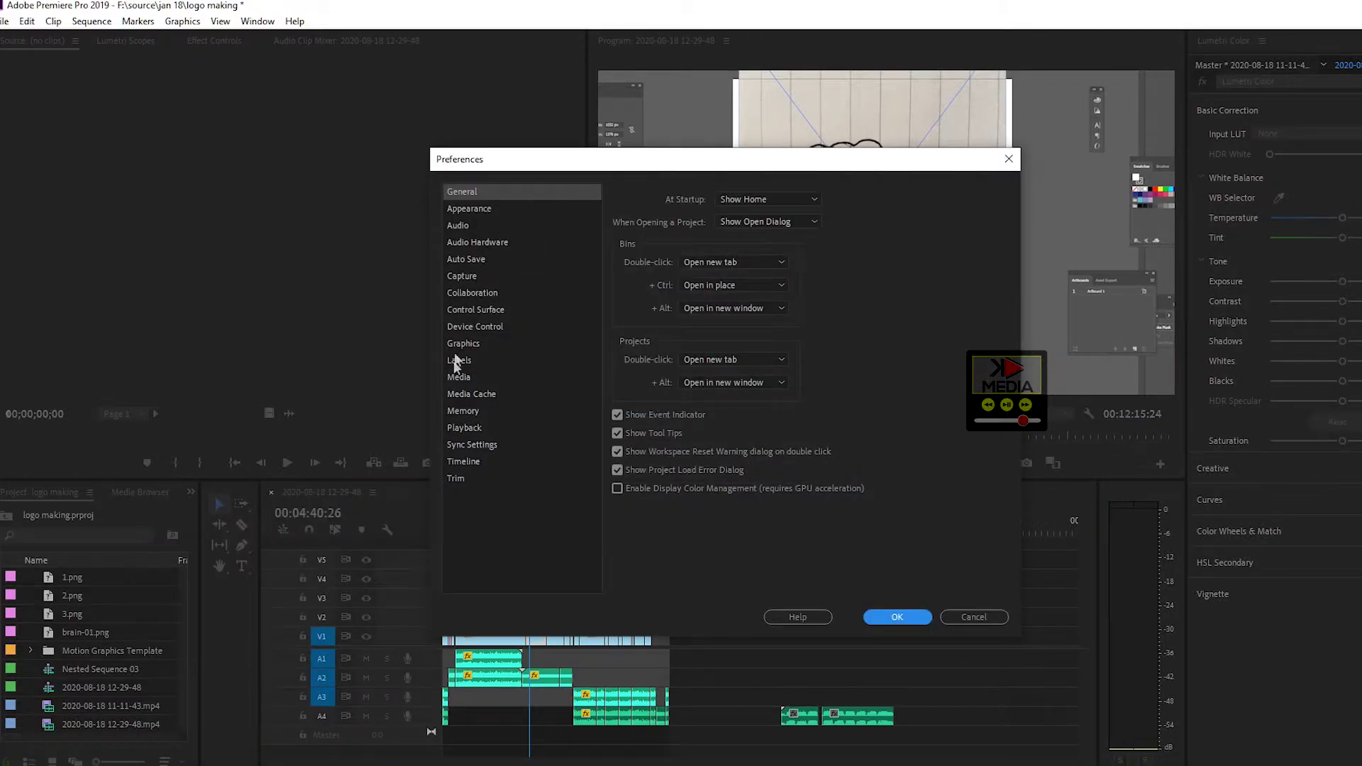
left_click(463, 412)
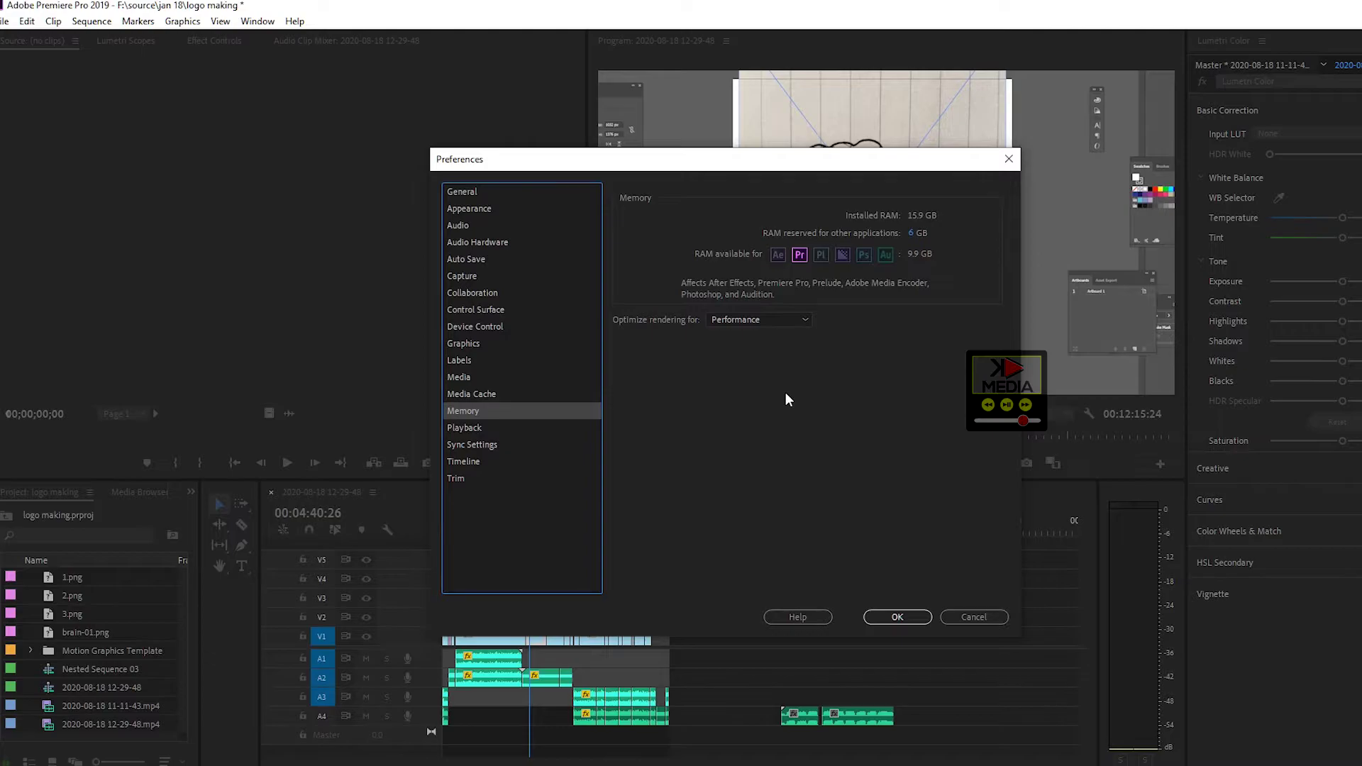
left_click(780, 319)
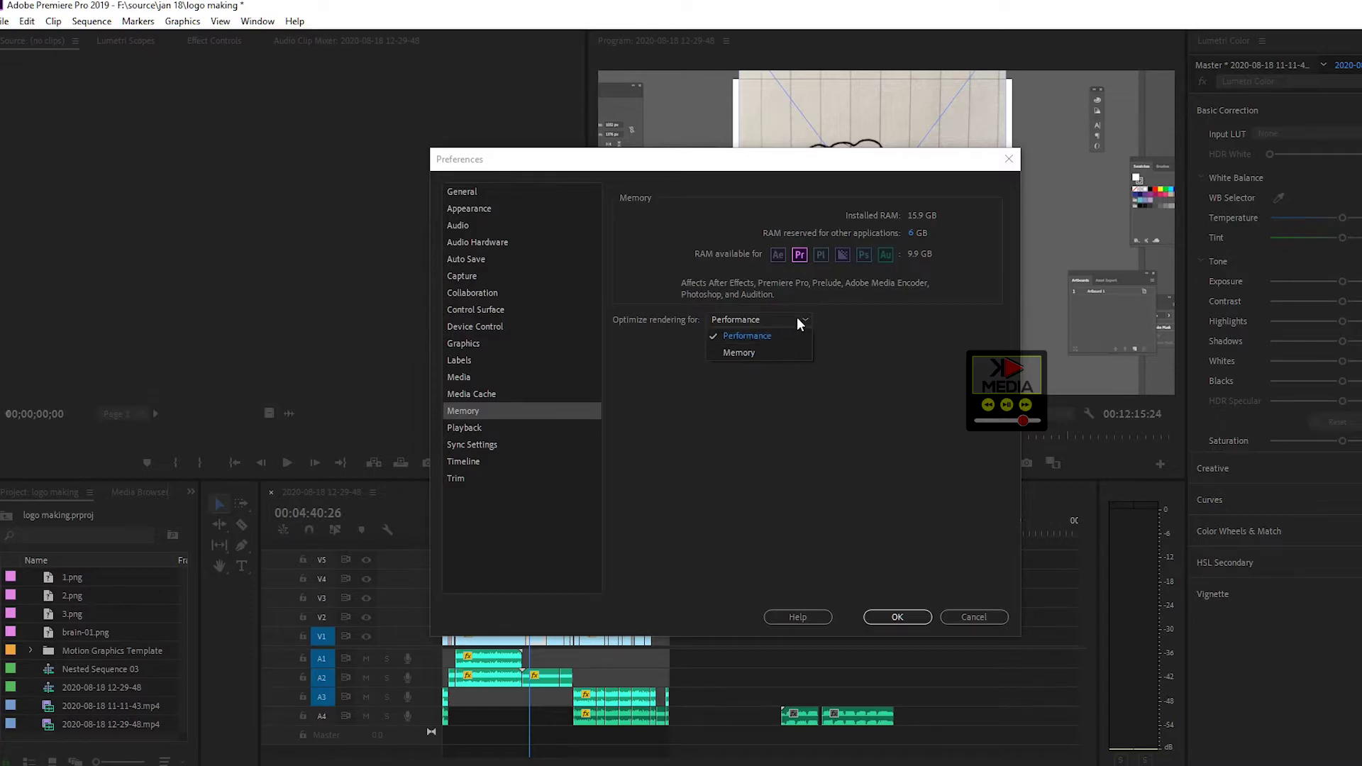
left_click(797, 318)
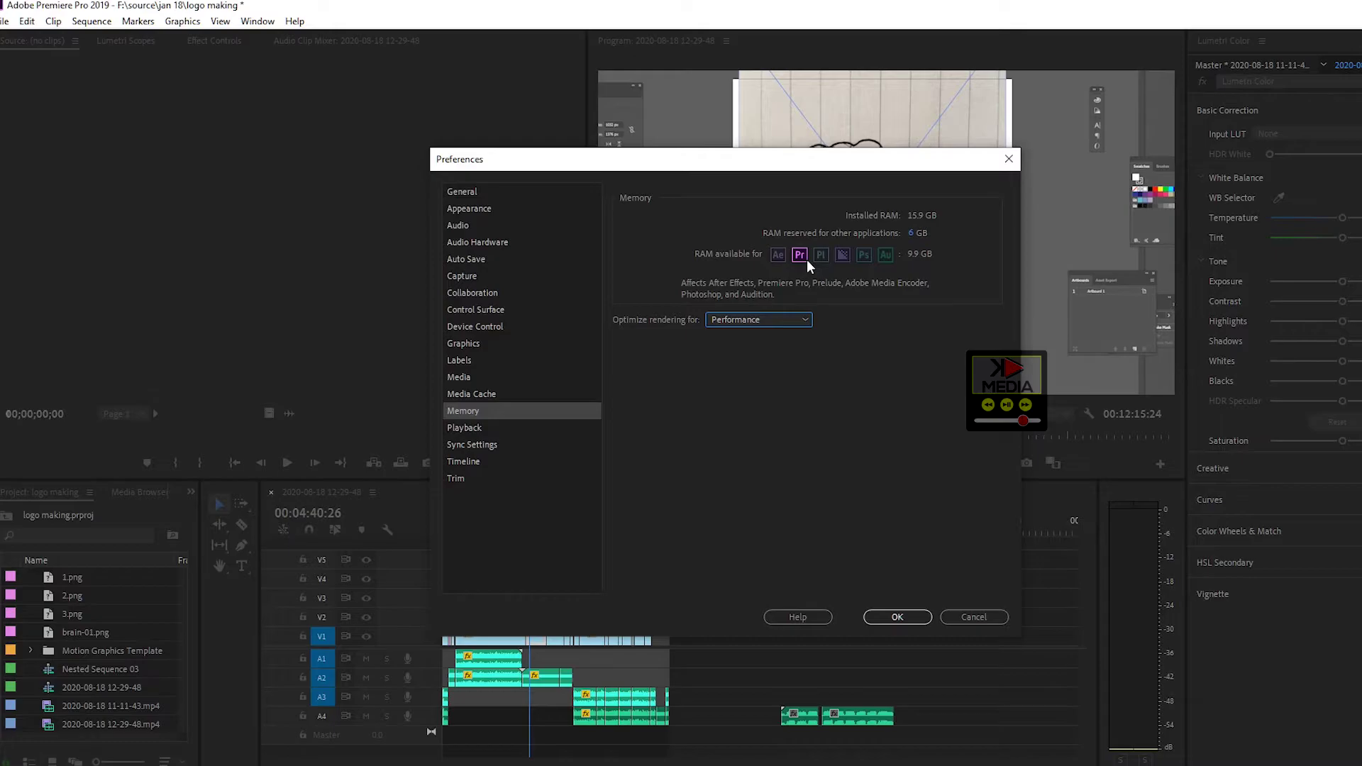
Close Preferences, show the desktop with Win+D, then bring Premiere Pro back
left_click(1009, 159)
key("super+d")
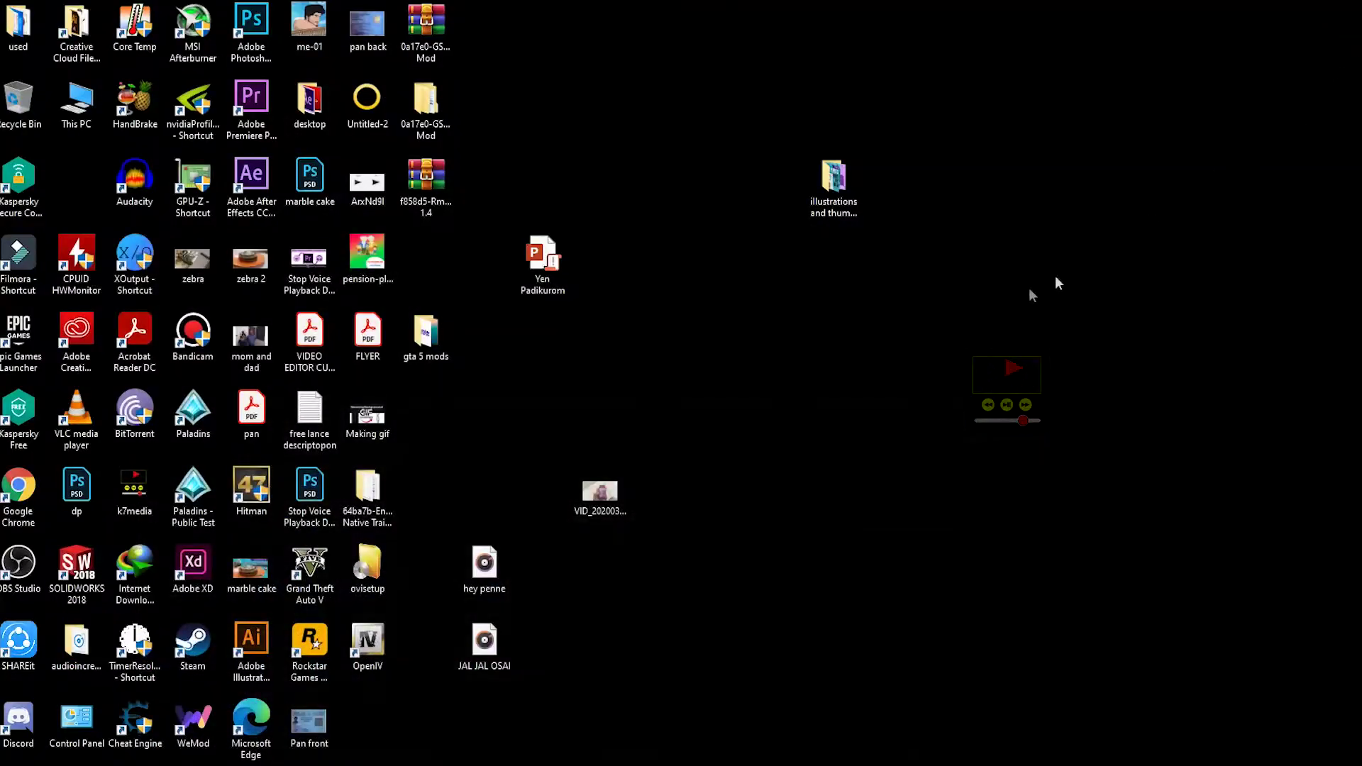
key("super+d")
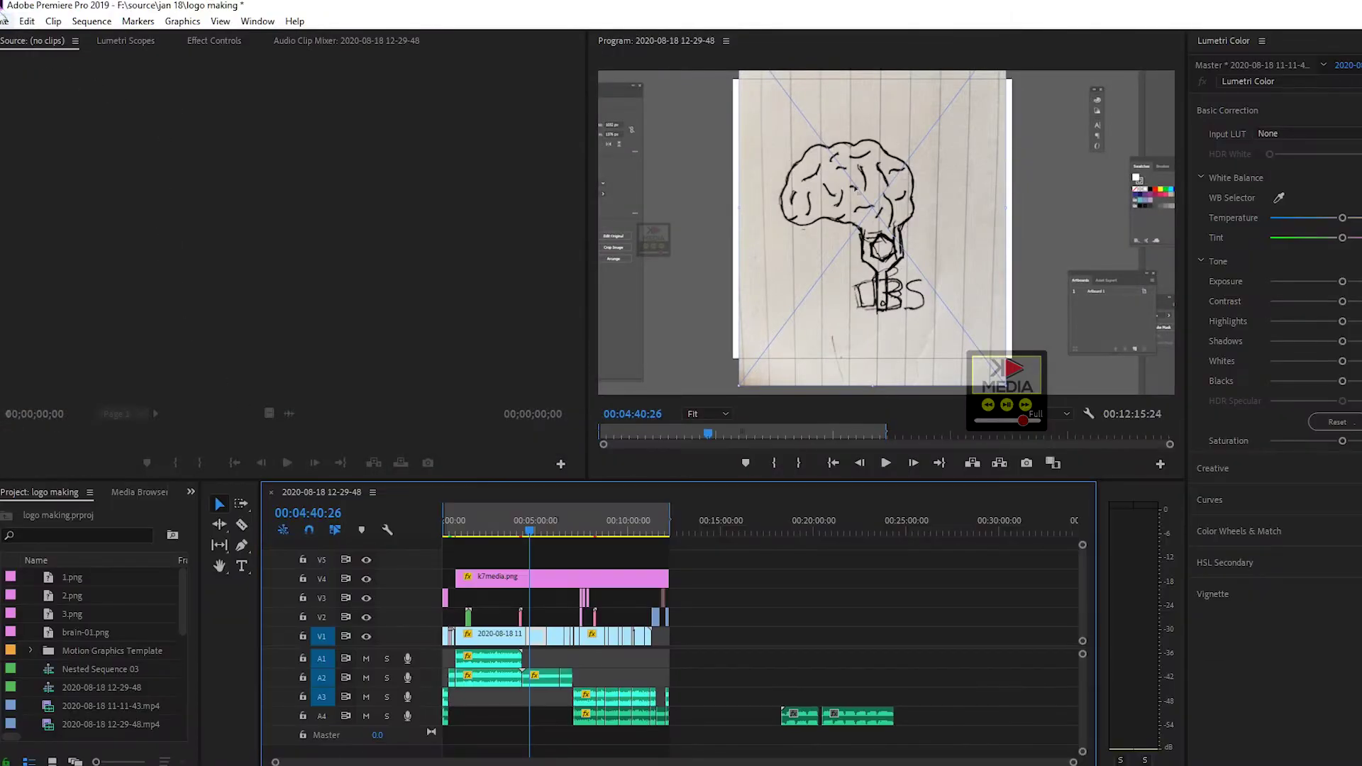
Review the Media Cache preferences' file and database locations, then cancel the dialog
left_click(27, 21)
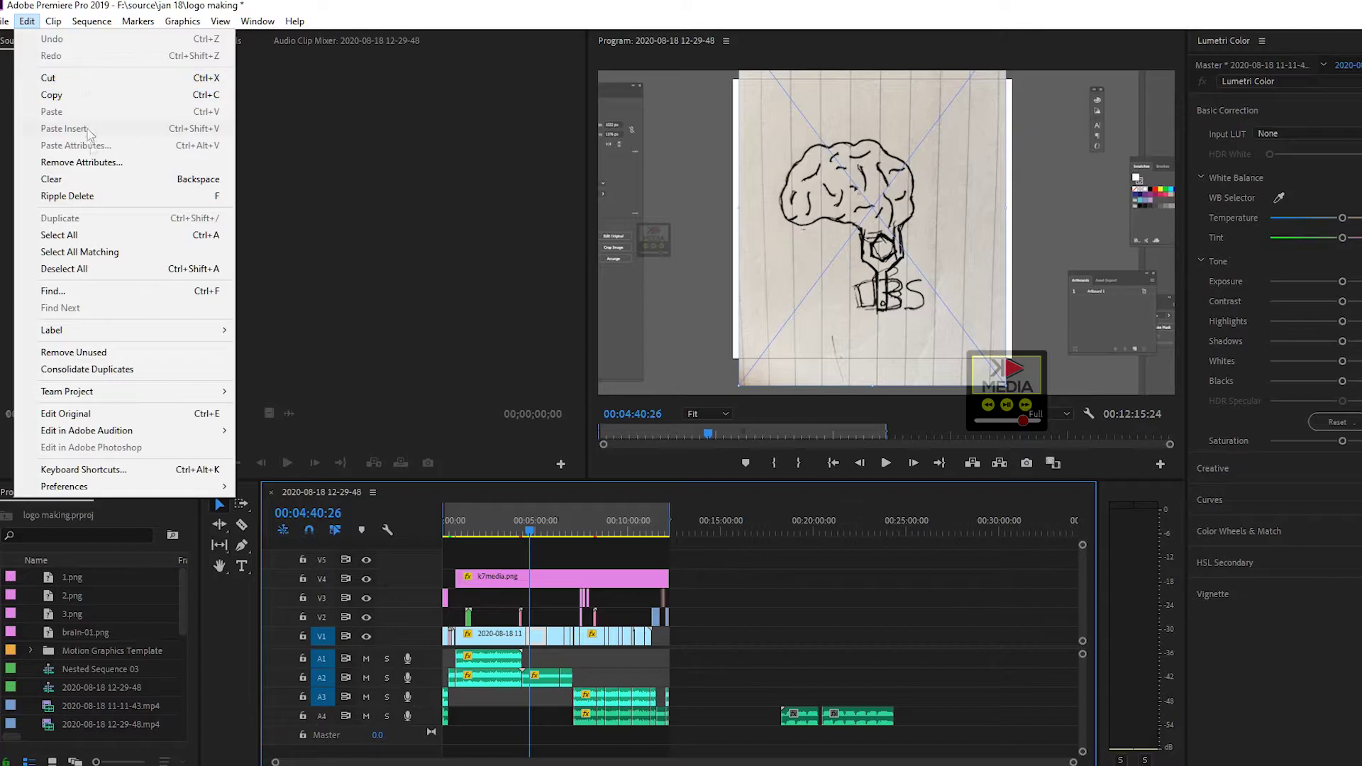
mouse_move(133, 491)
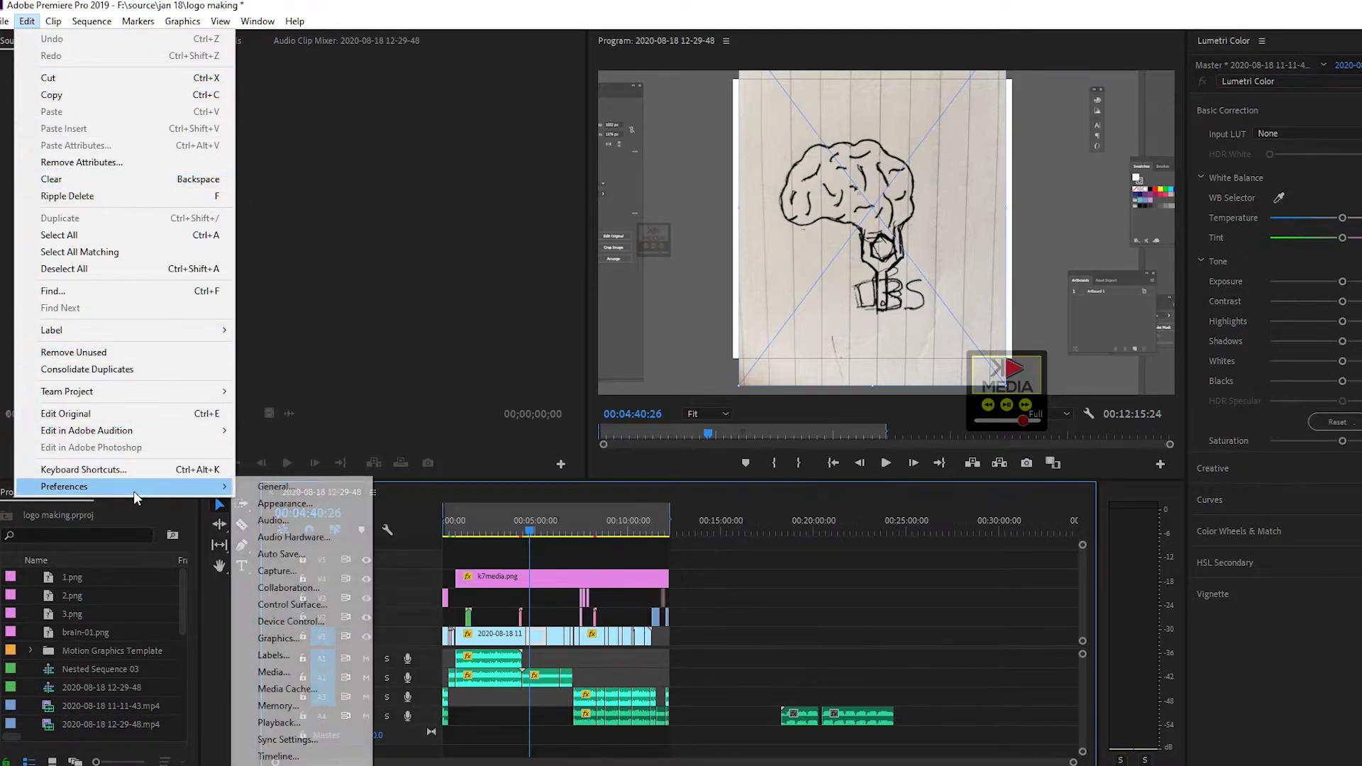
left_click(244, 485)
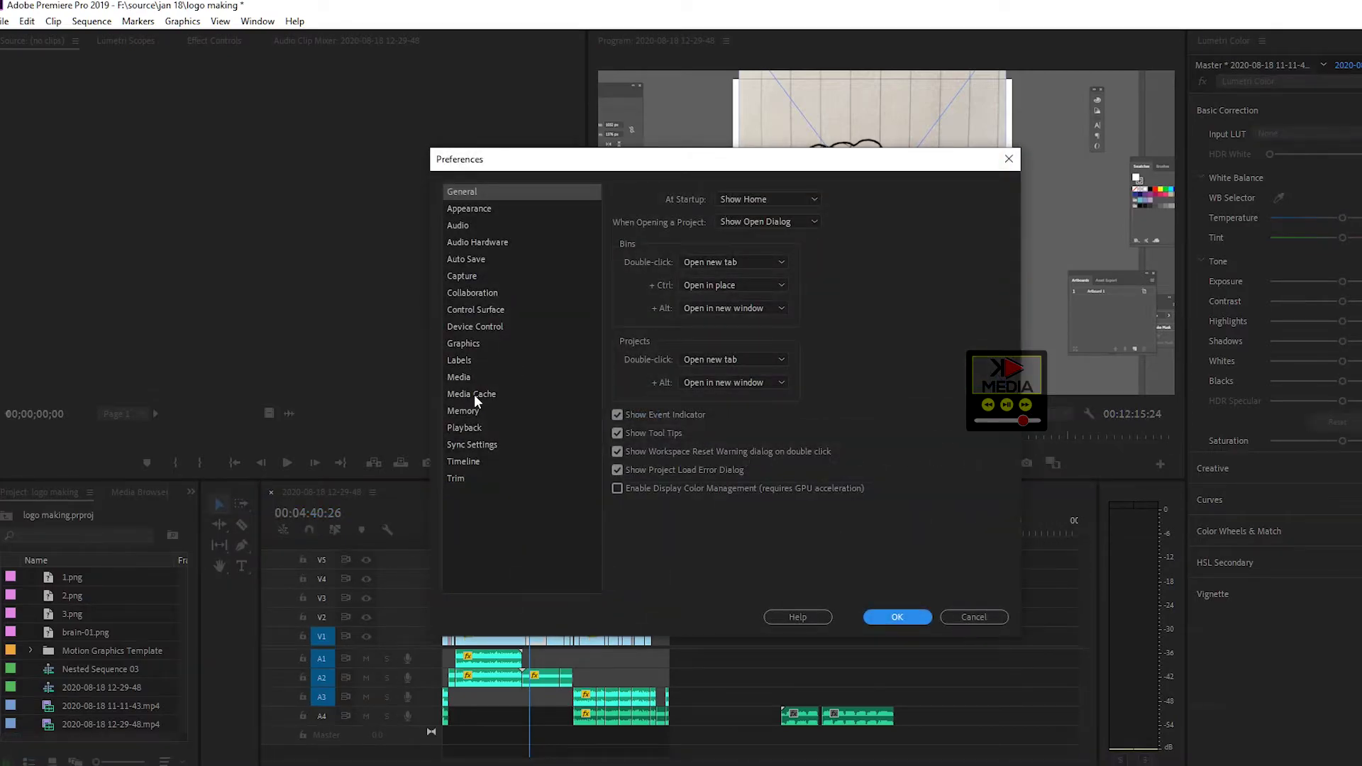
left_click(474, 395)
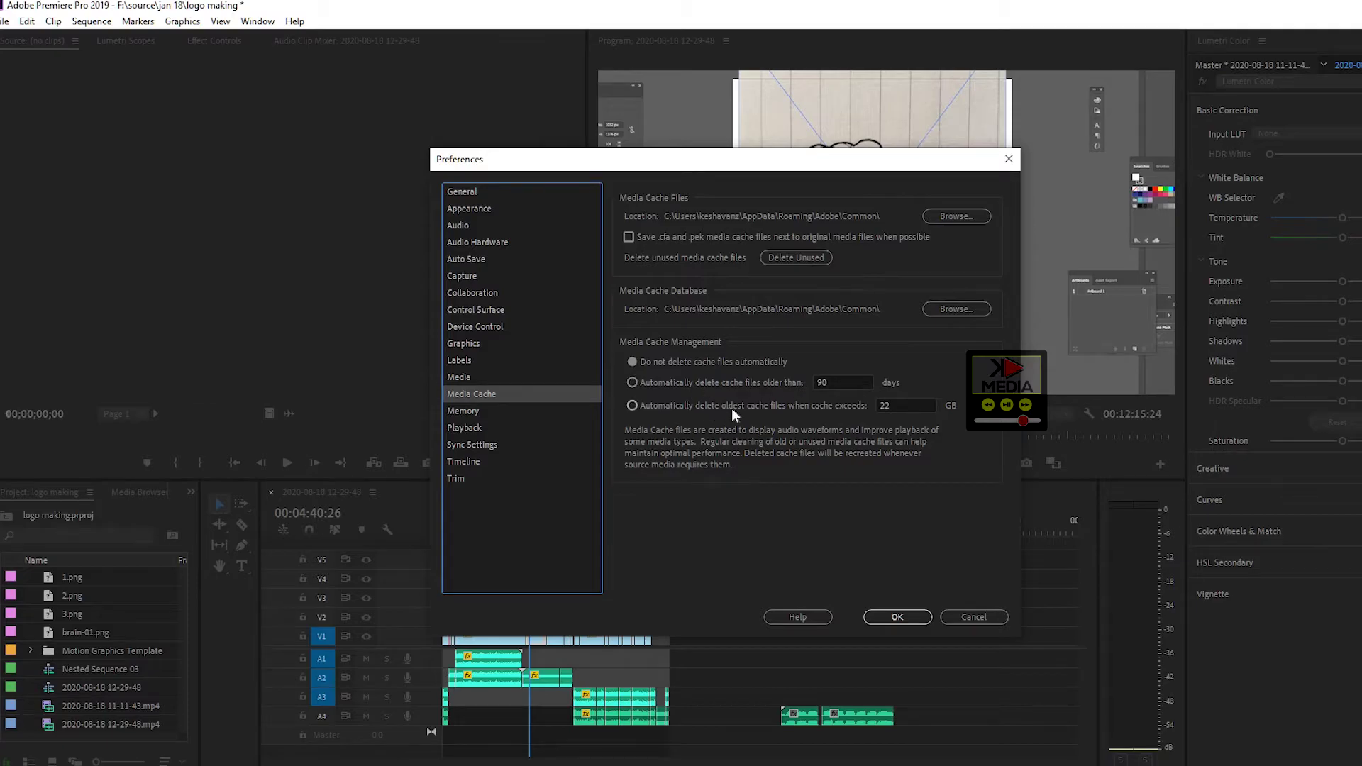
left_click(988, 621)
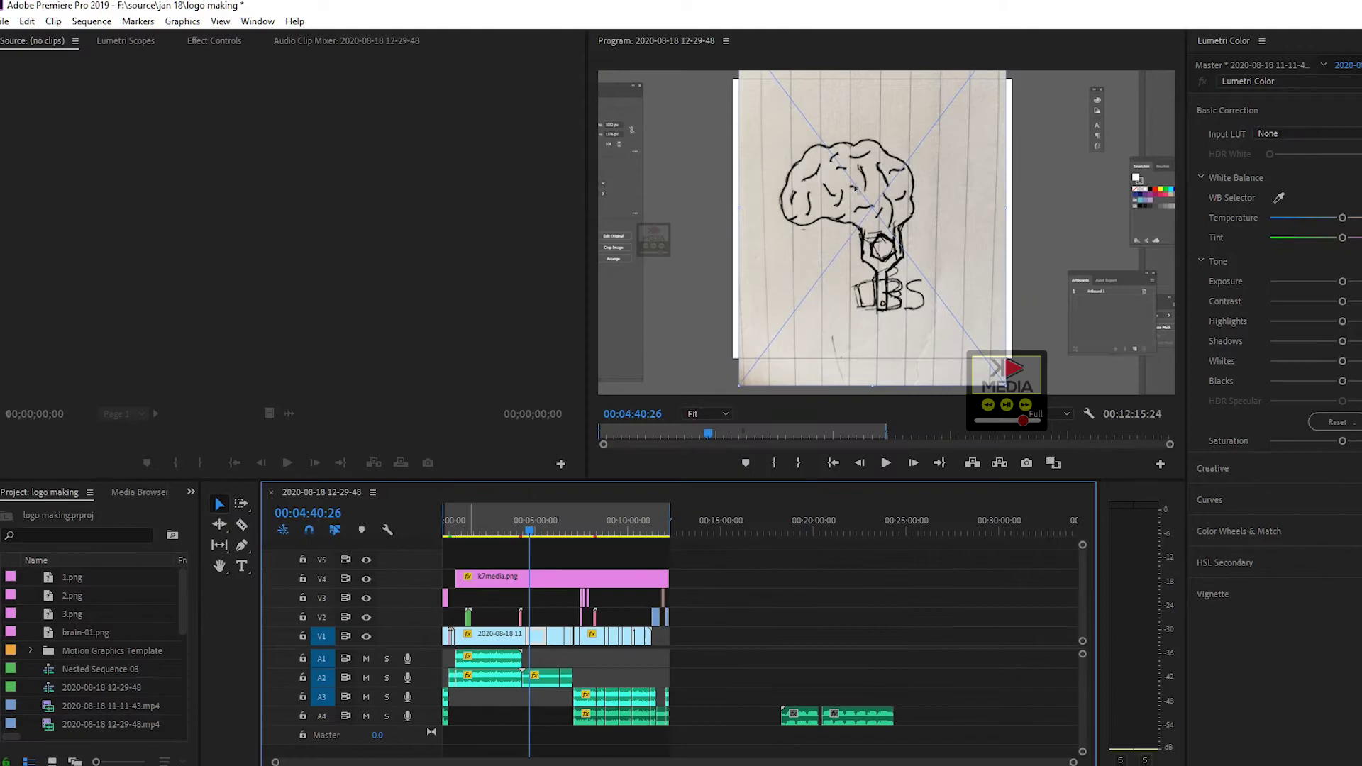
Open the user's folder under Local Disk (C:) > Users and turn on Hidden items
key("super+e")
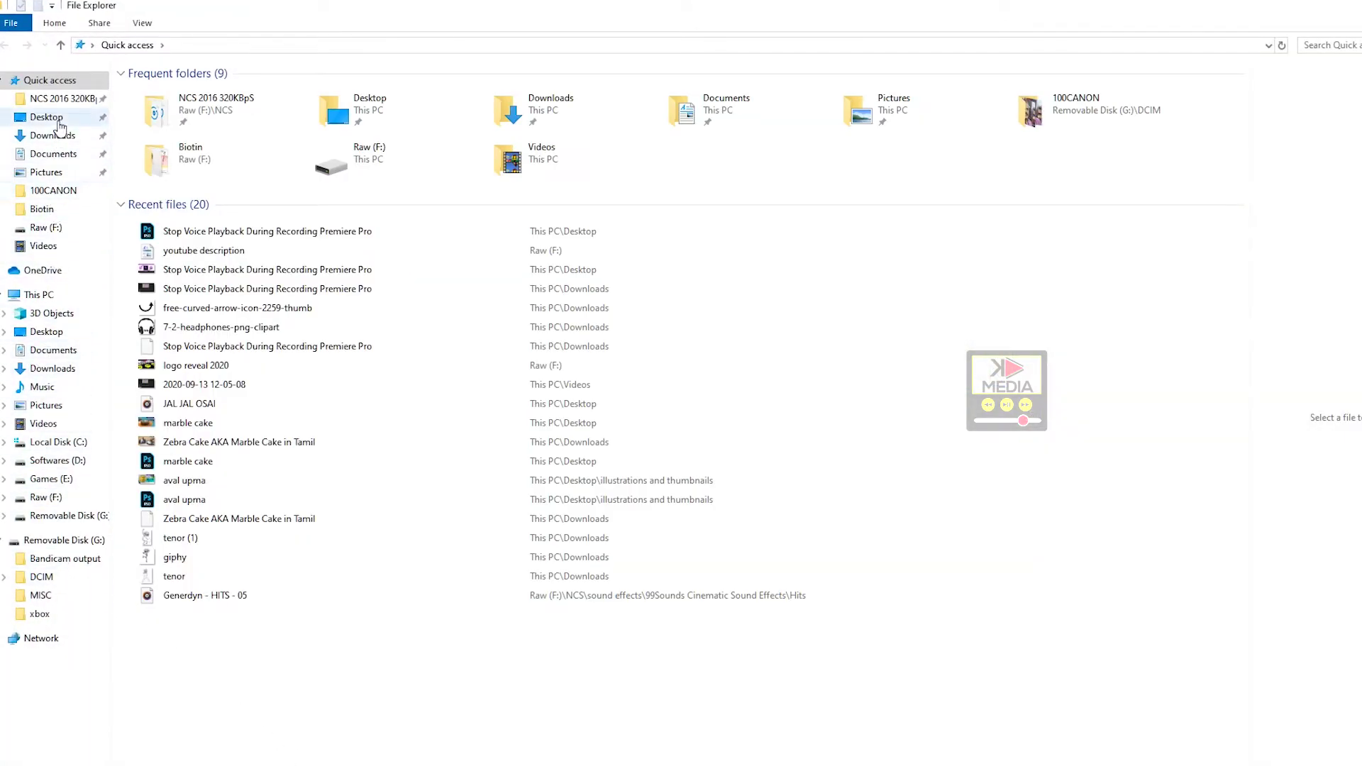
left_click(52, 301)
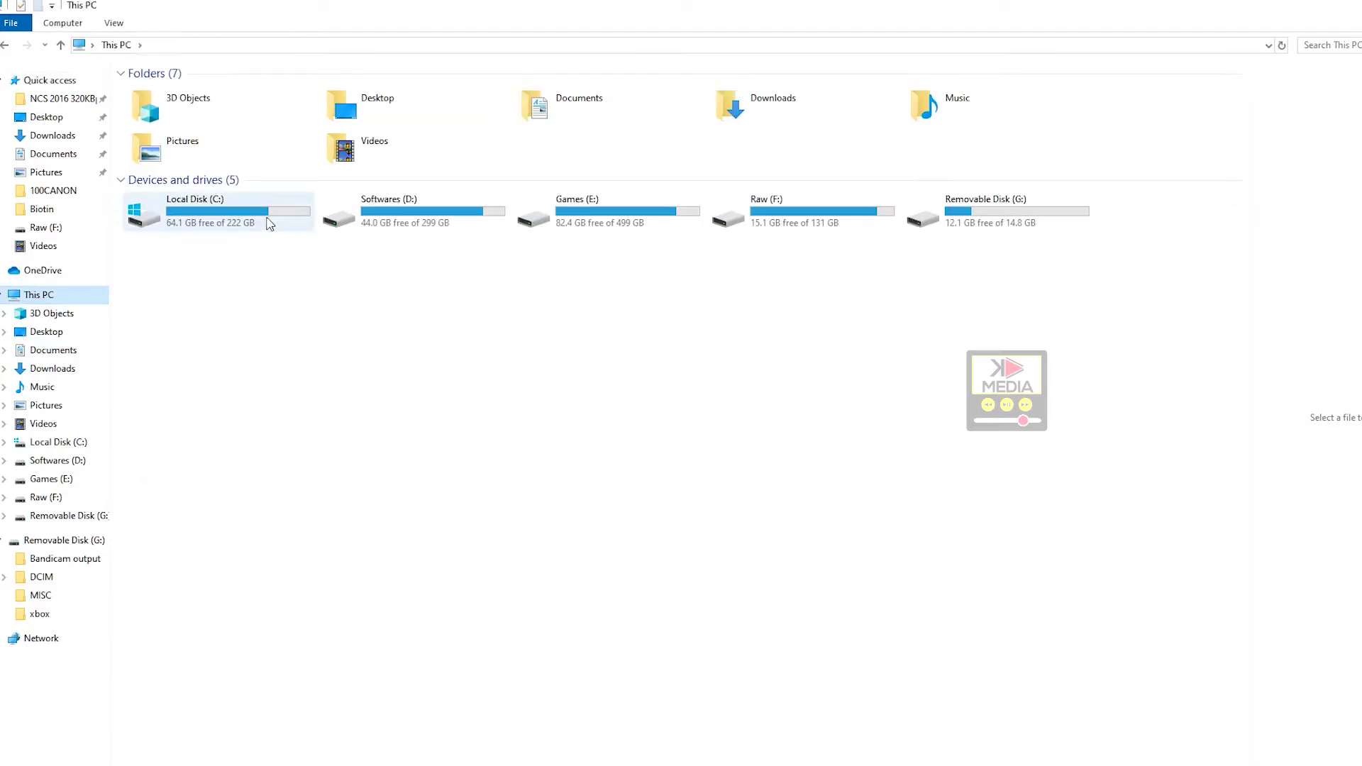
double_click(268, 222)
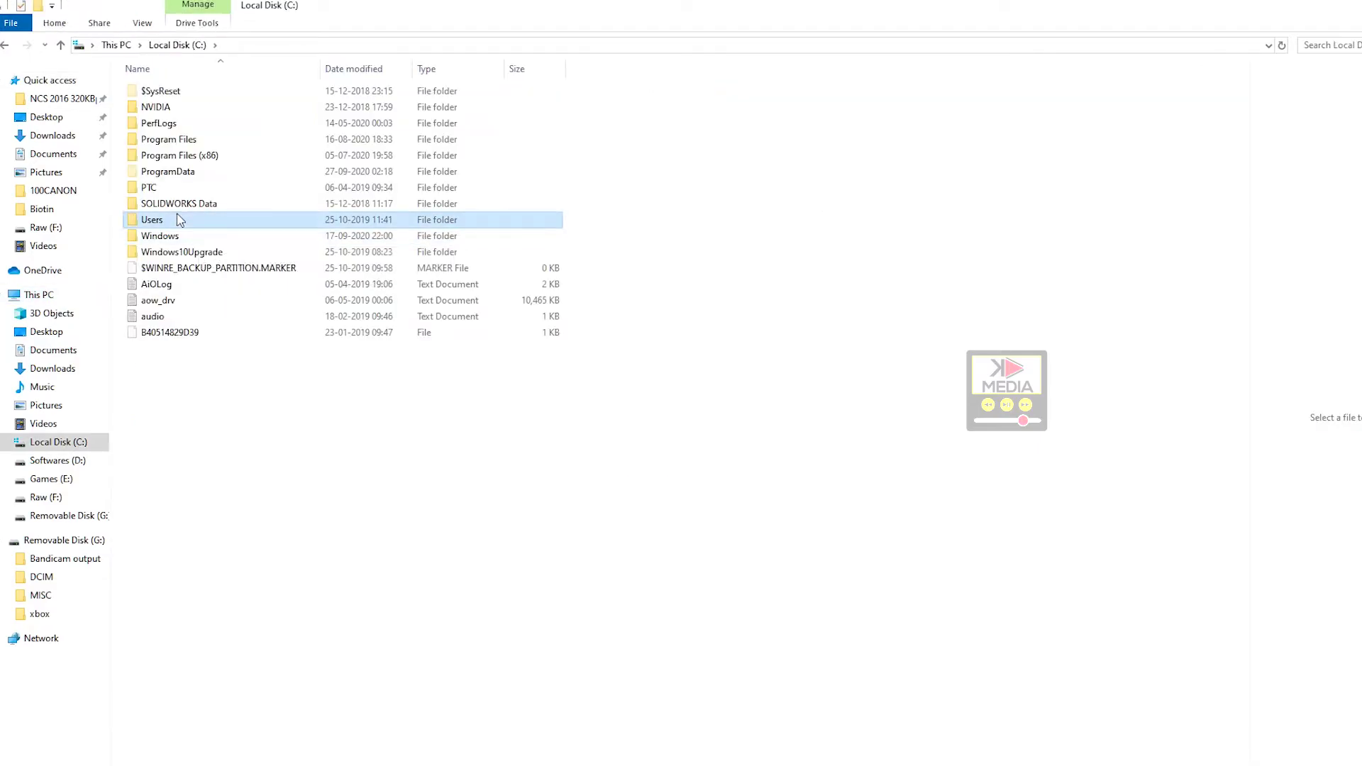
double_click(177, 221)
double_click(152, 110)
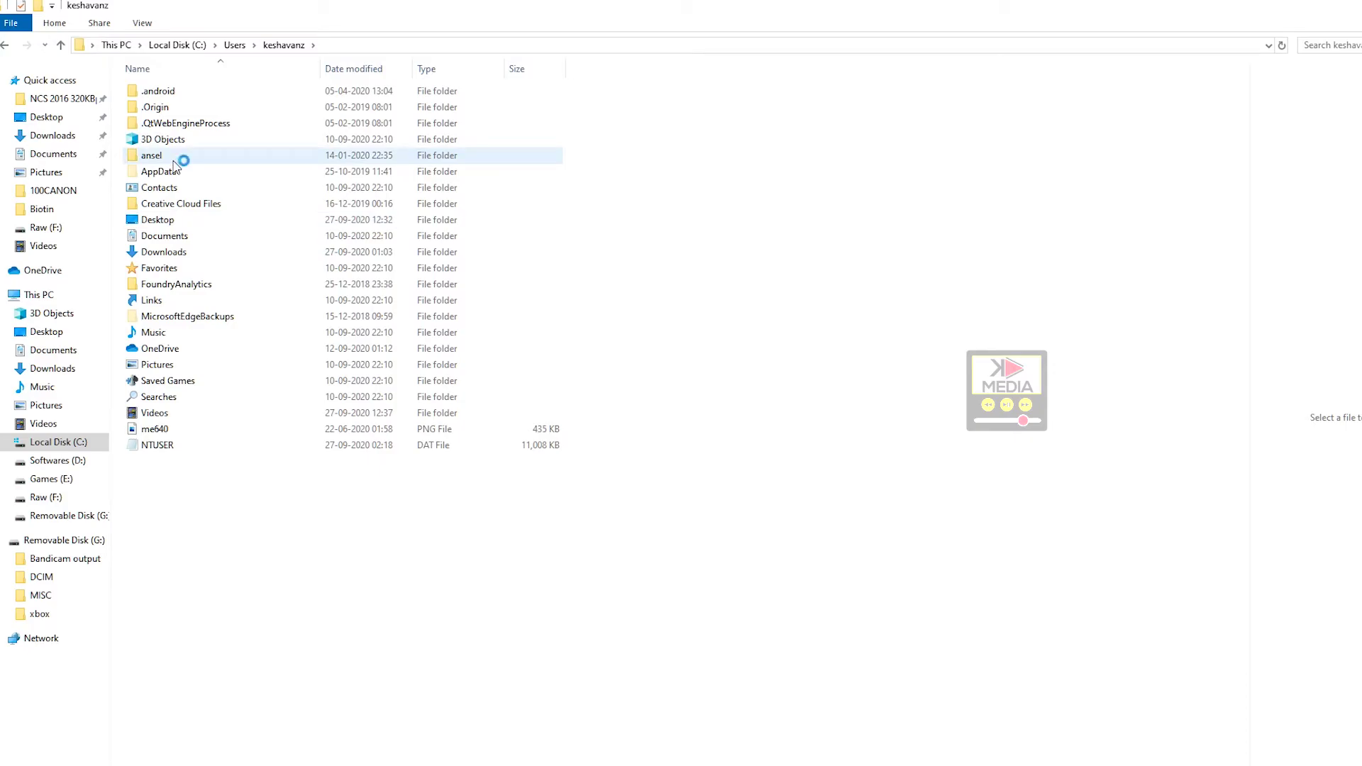
left_click(144, 23)
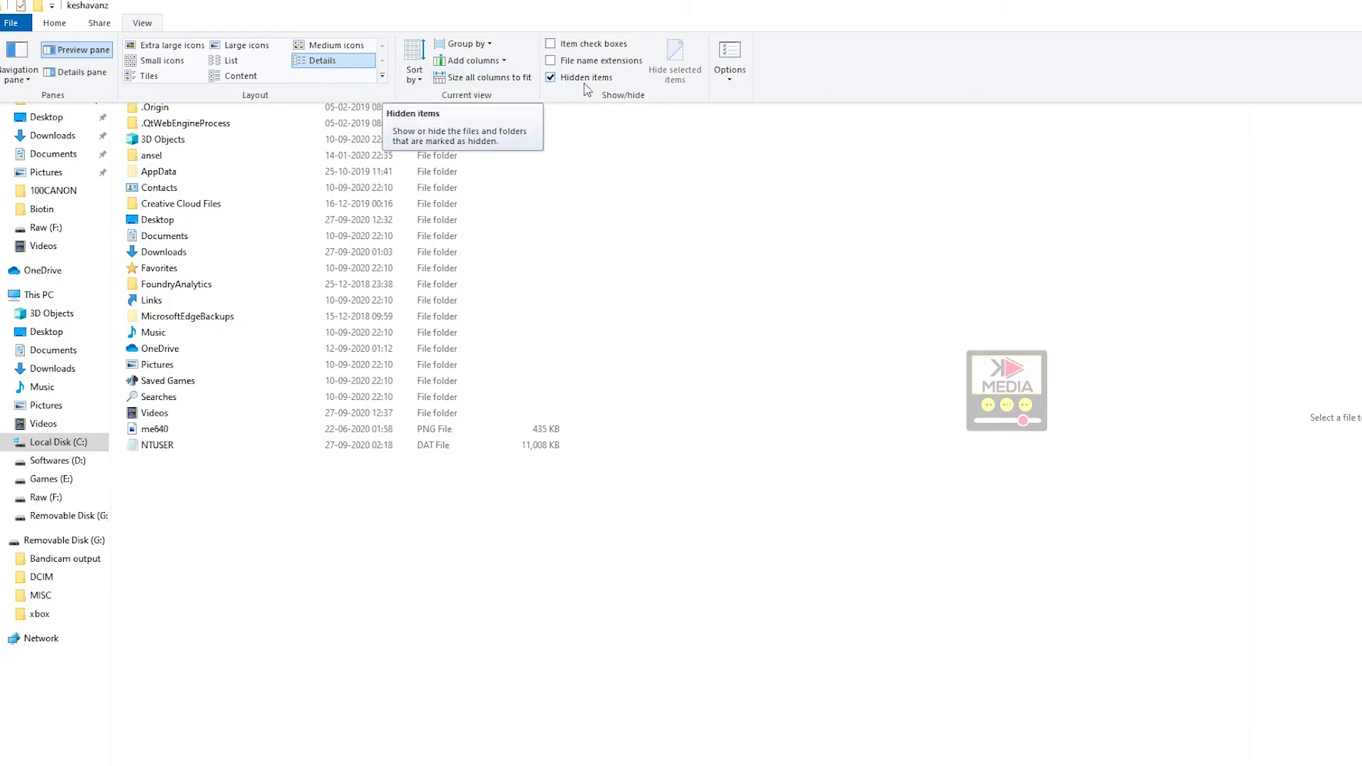
Navigate into AppData\Roaming\Adobe\Common
left_click(809, 329)
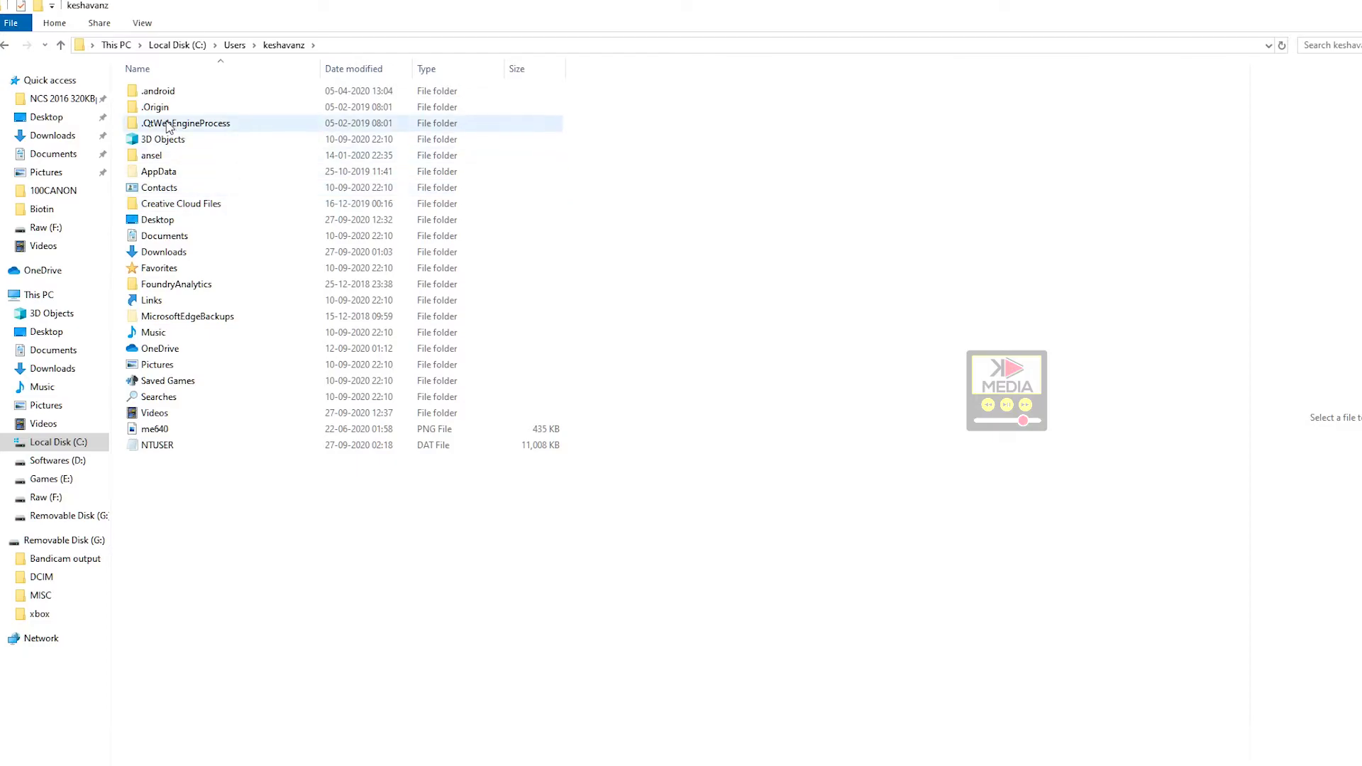
double_click(157, 172)
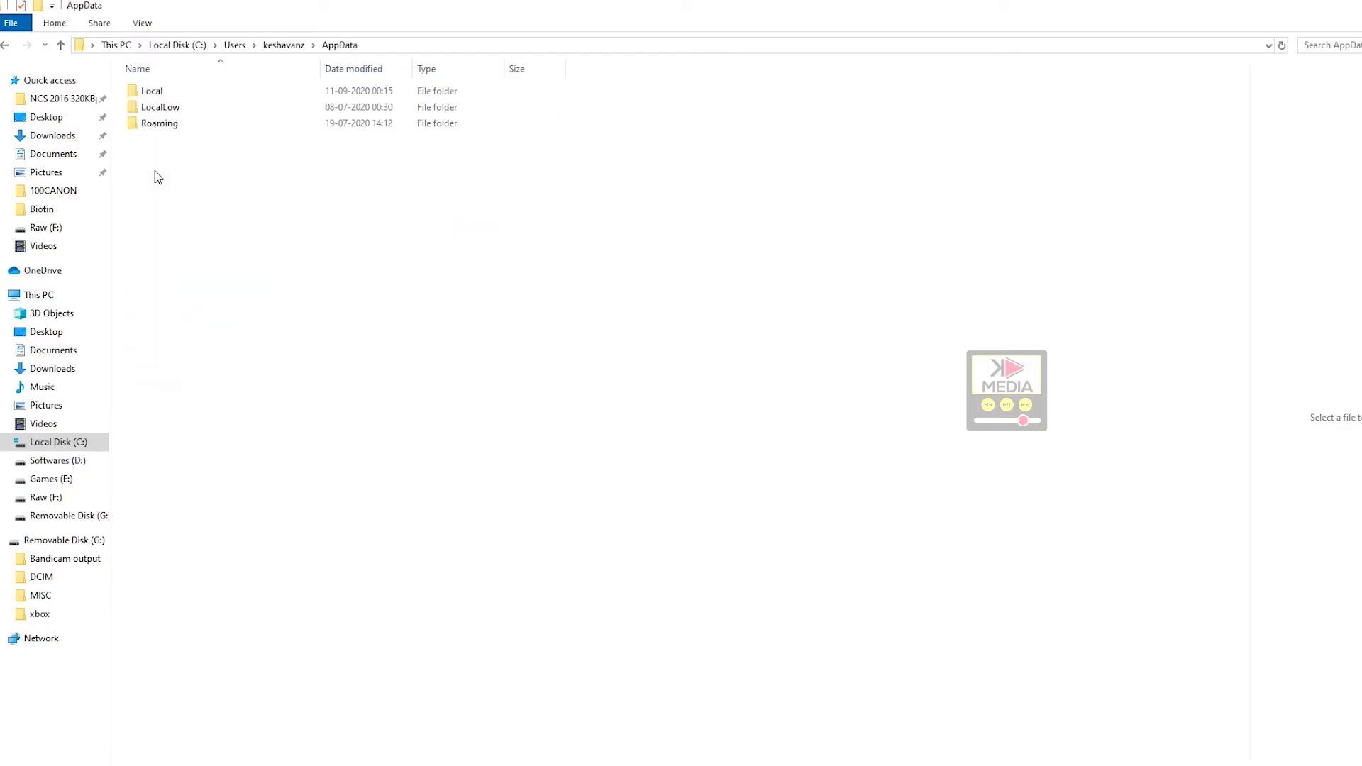
double_click(158, 125)
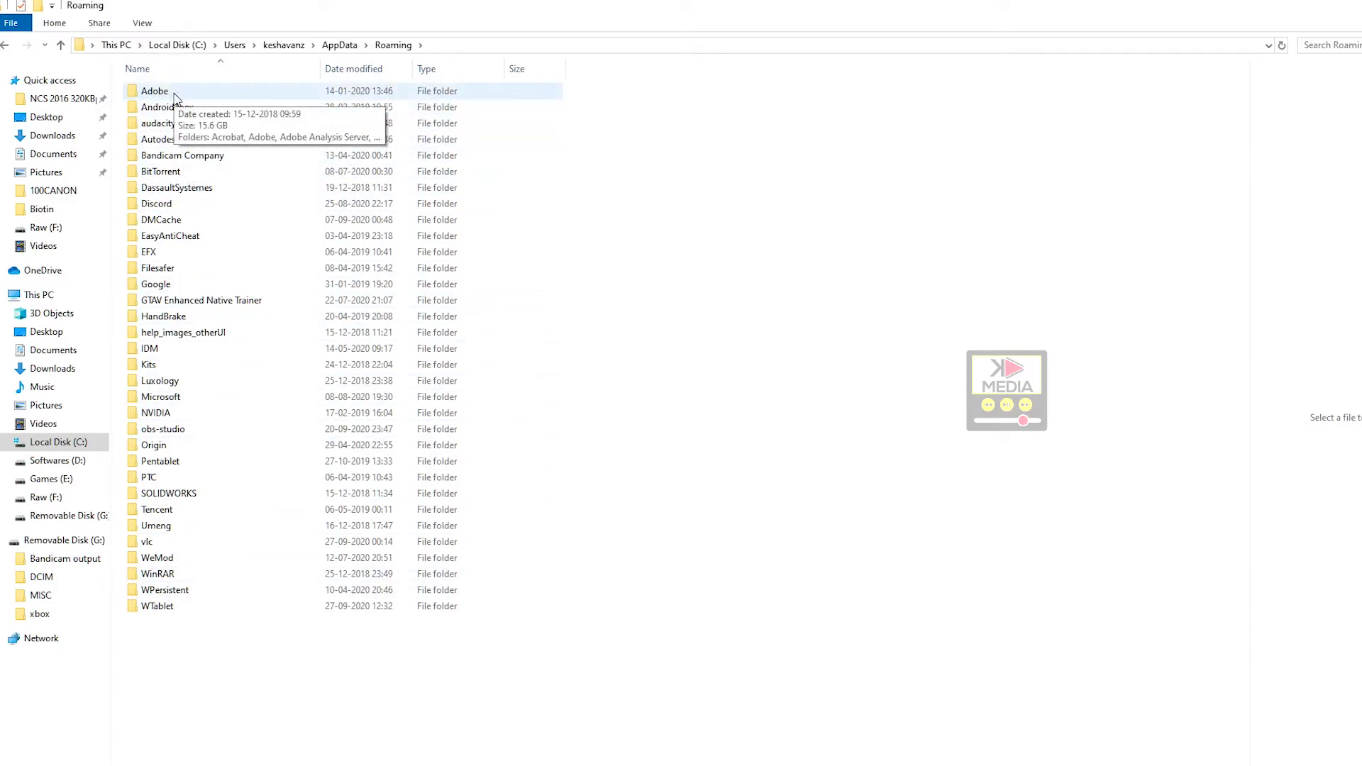
left_click(175, 97)
double_click(174, 97)
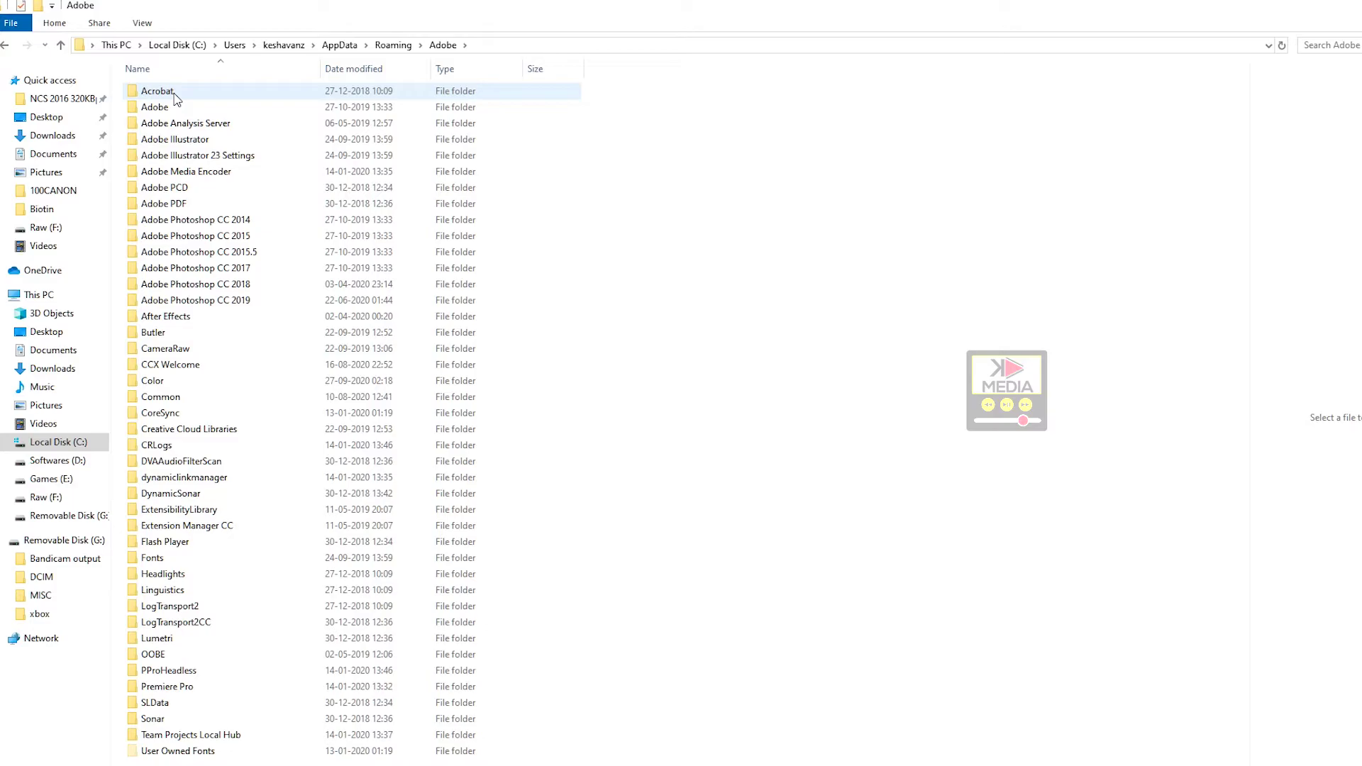
double_click(168, 399)
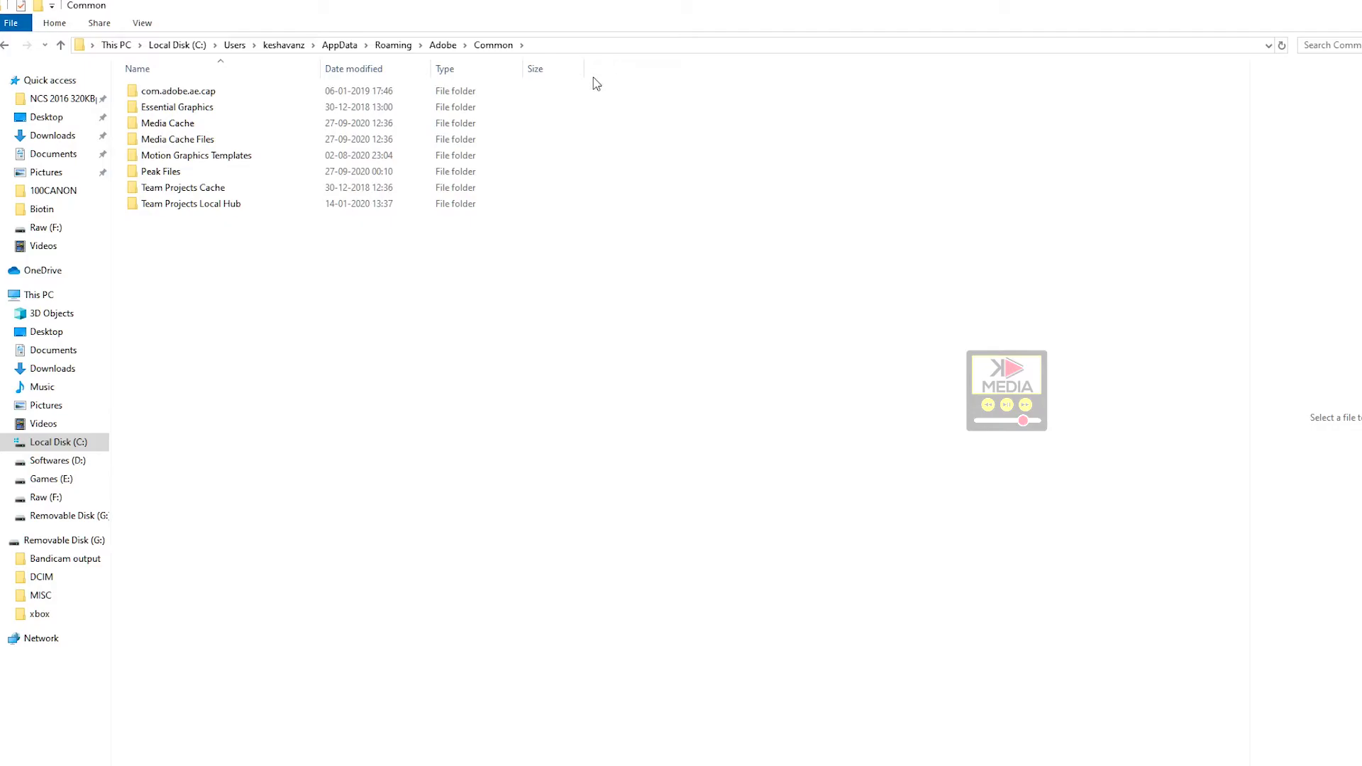
Inspect the Media Cache folders and send Media Cache to the desktop as a shortcut
left_click(177, 128)
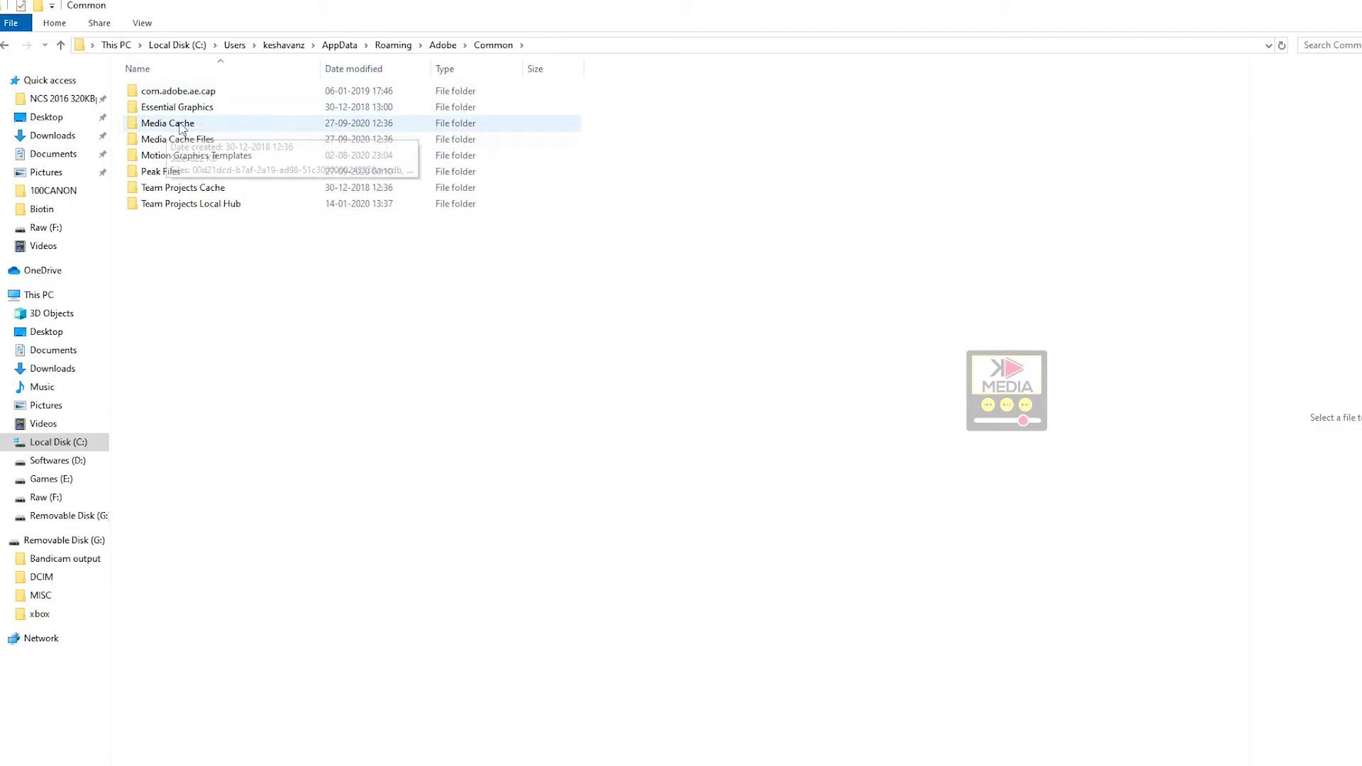
left_click(176, 141)
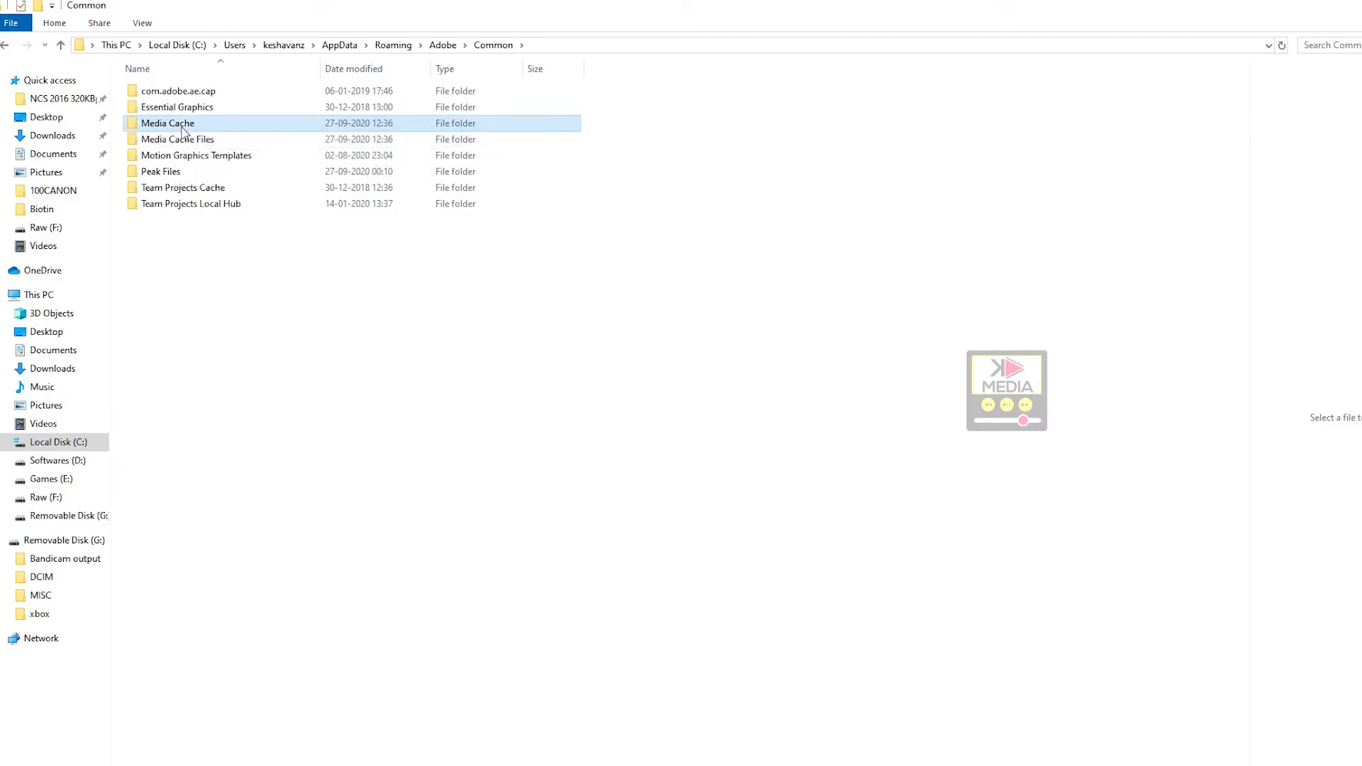
double_click(182, 126)
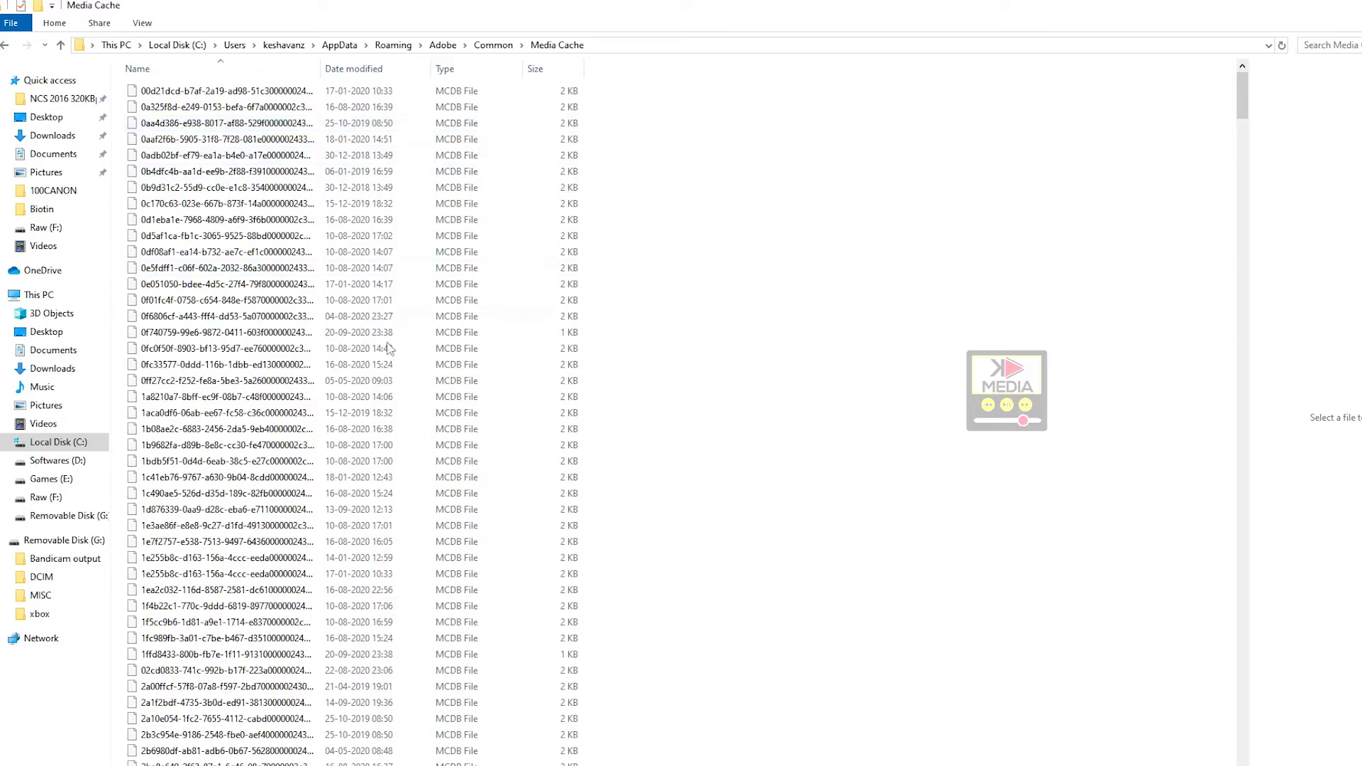
scroll(888, 450, "down", 18)
scroll(885, 474, "down", 10)
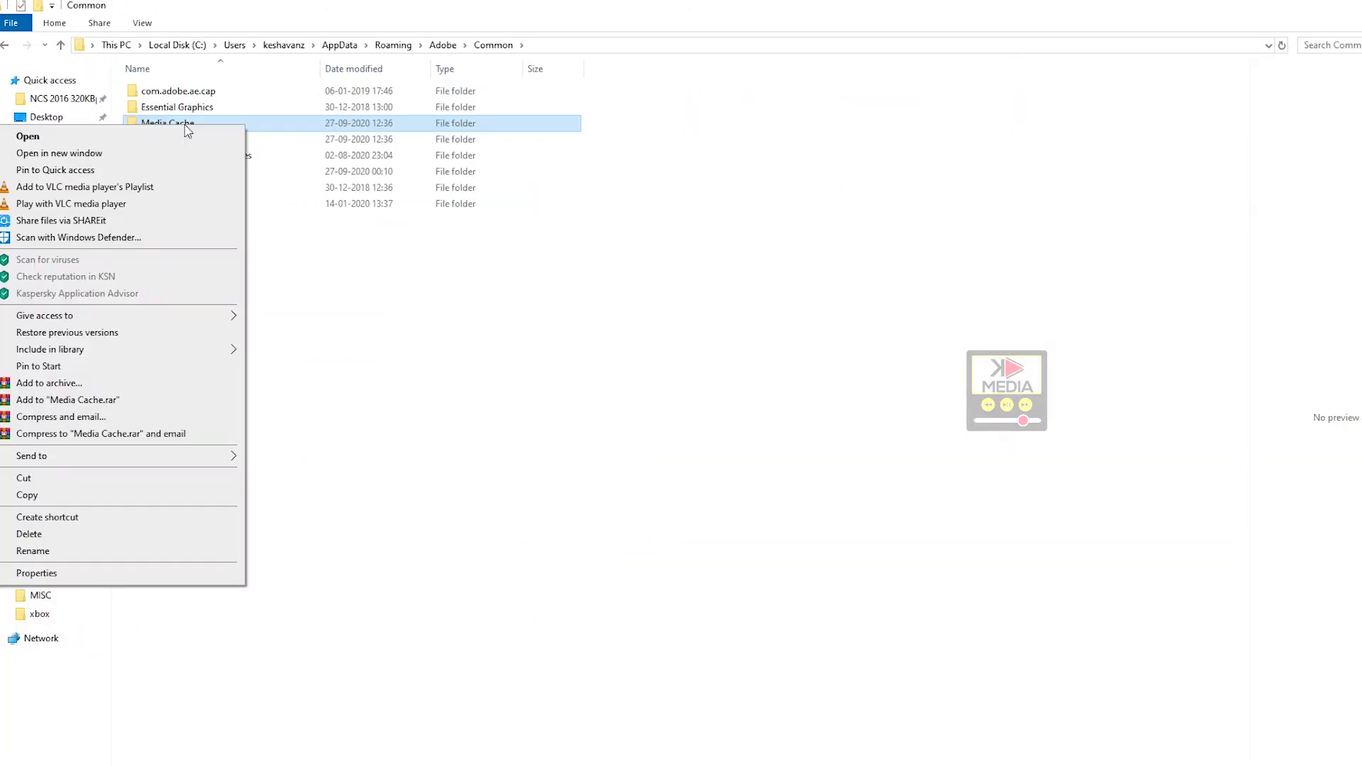
mouse_move(230, 461)
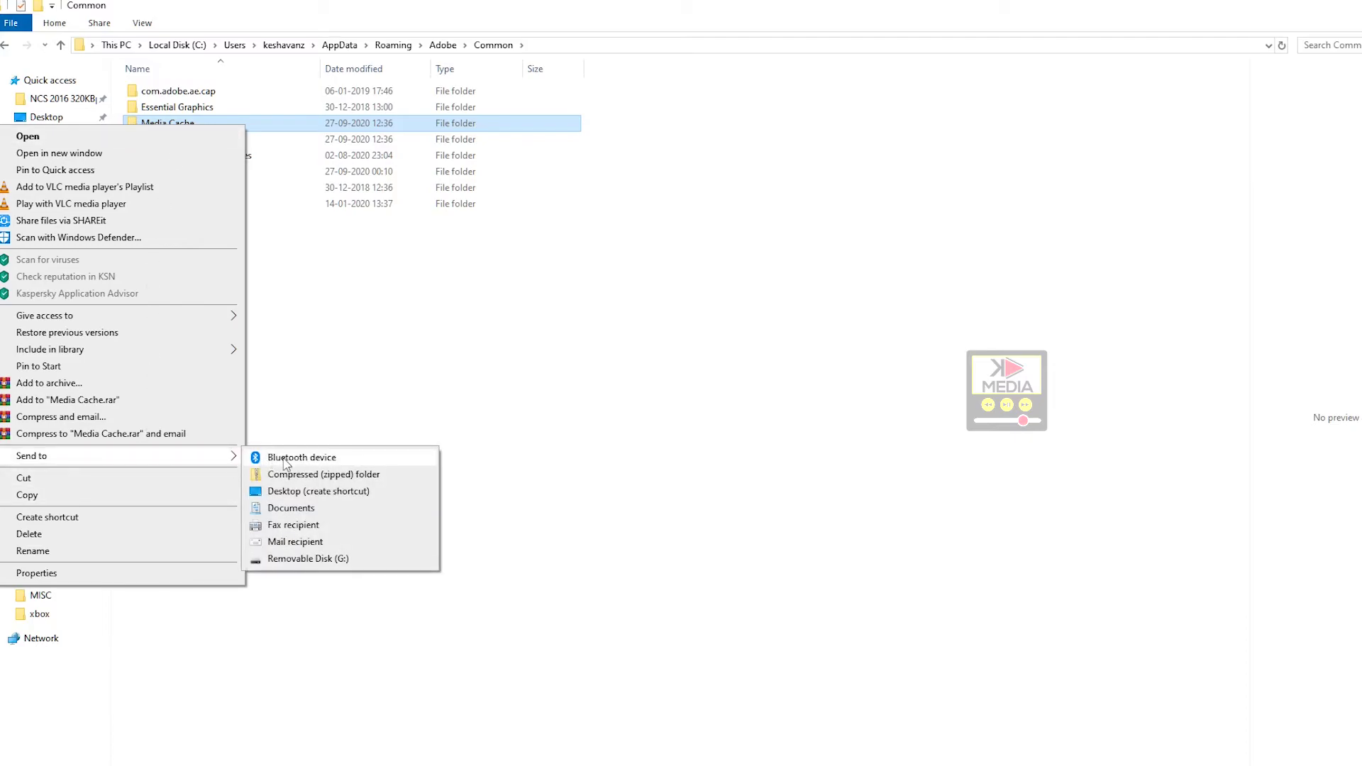
left_click(319, 491)
Create a desktop shortcut to Media Cache Files and move it to the desktop's right side
right_click(184, 142)
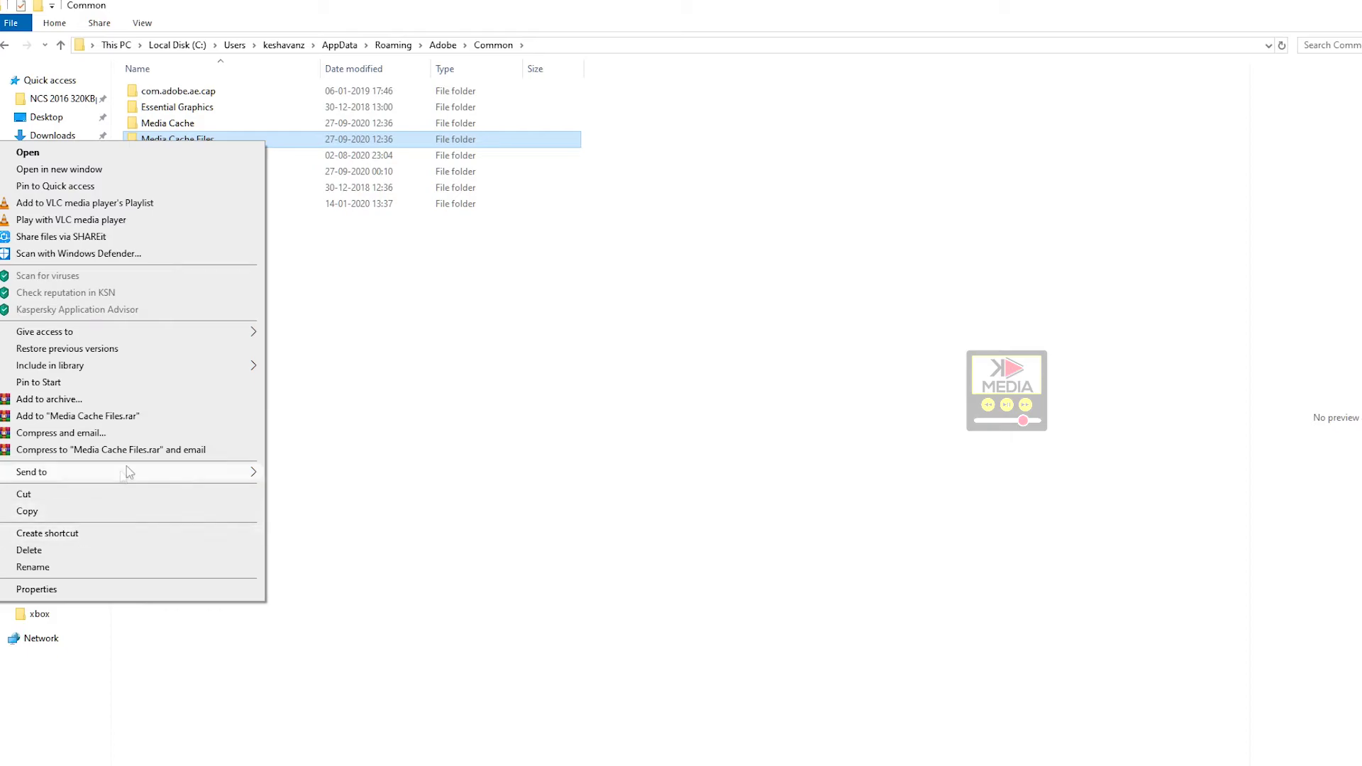
mouse_move(183, 472)
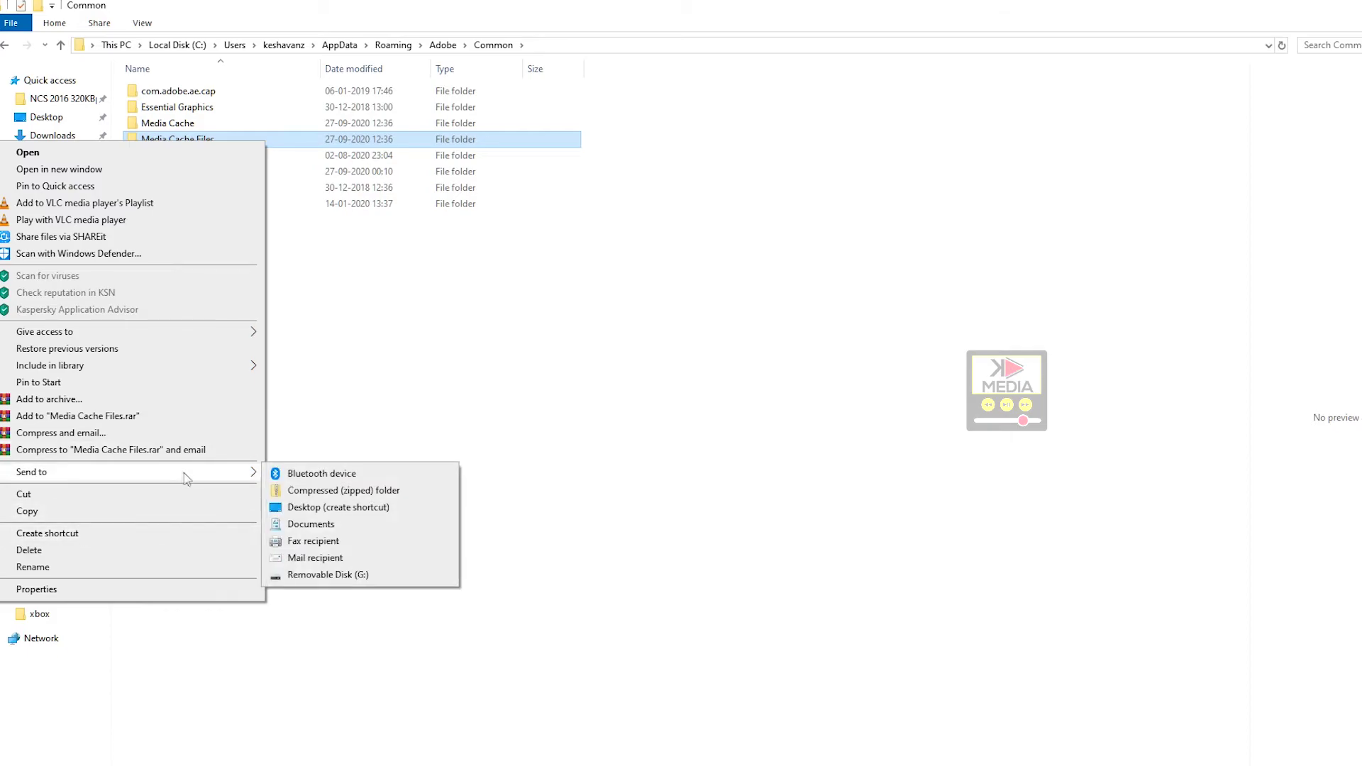
left_click(338, 507)
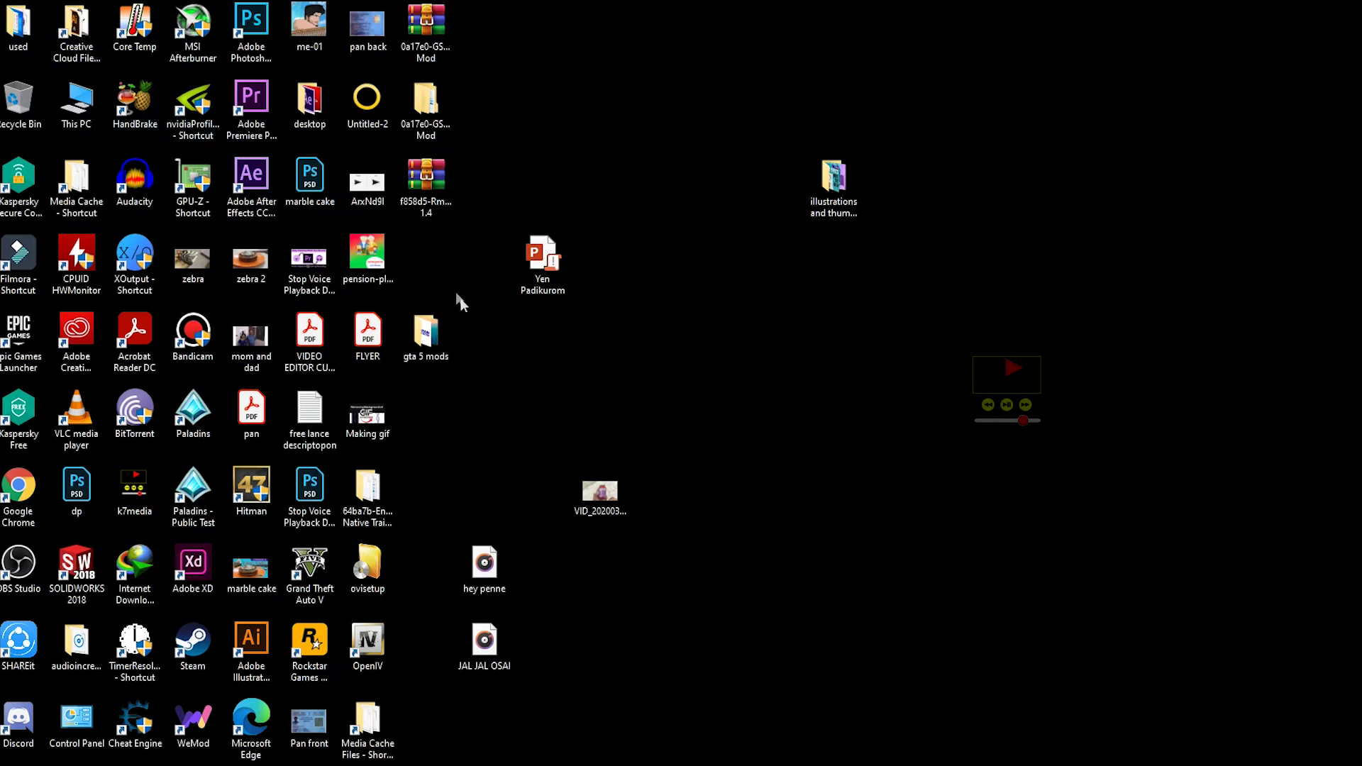
left_click_drag(383, 741, 966, 429)
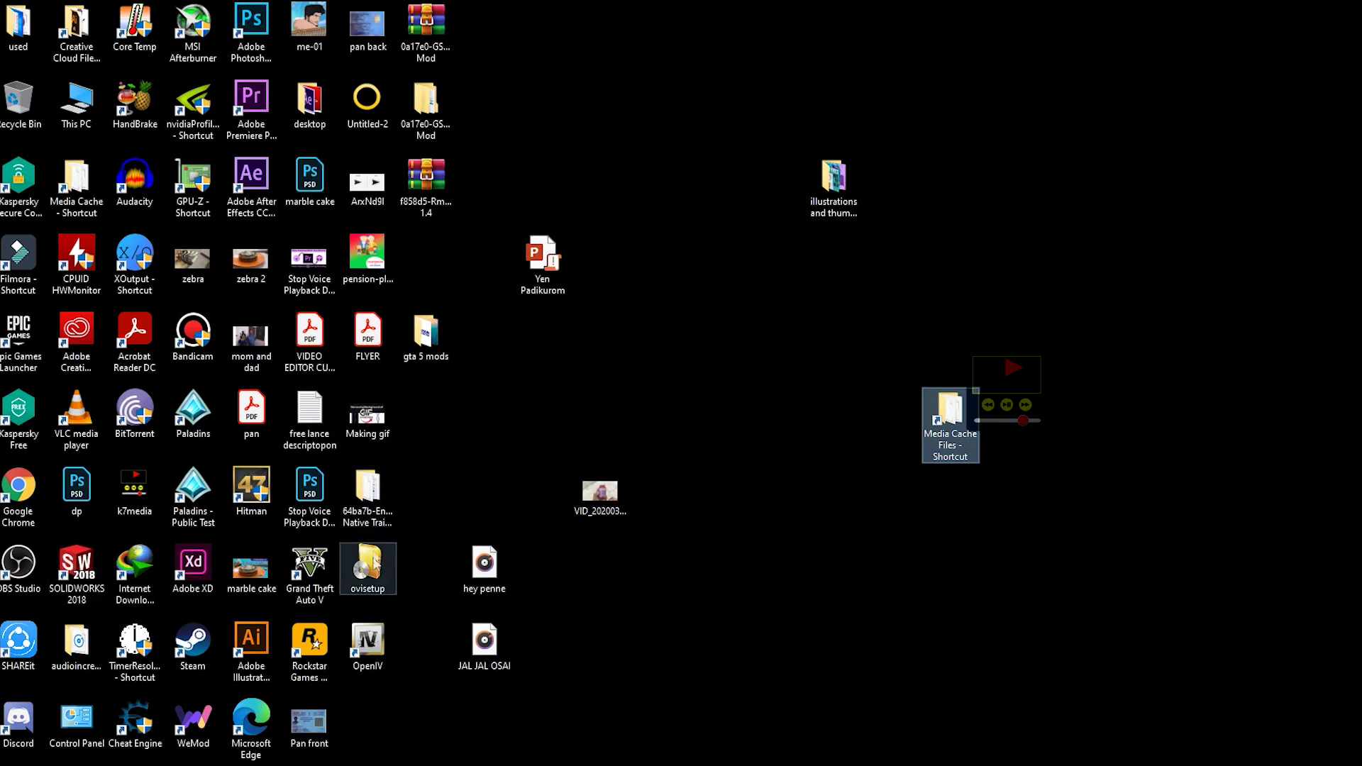
Line up both Media Cache shortcuts at the desktop's right edge and select them together
left_click_drag(76, 188, 951, 497)
left_click_drag(951, 497, 1344, 422)
left_click(1213, 583)
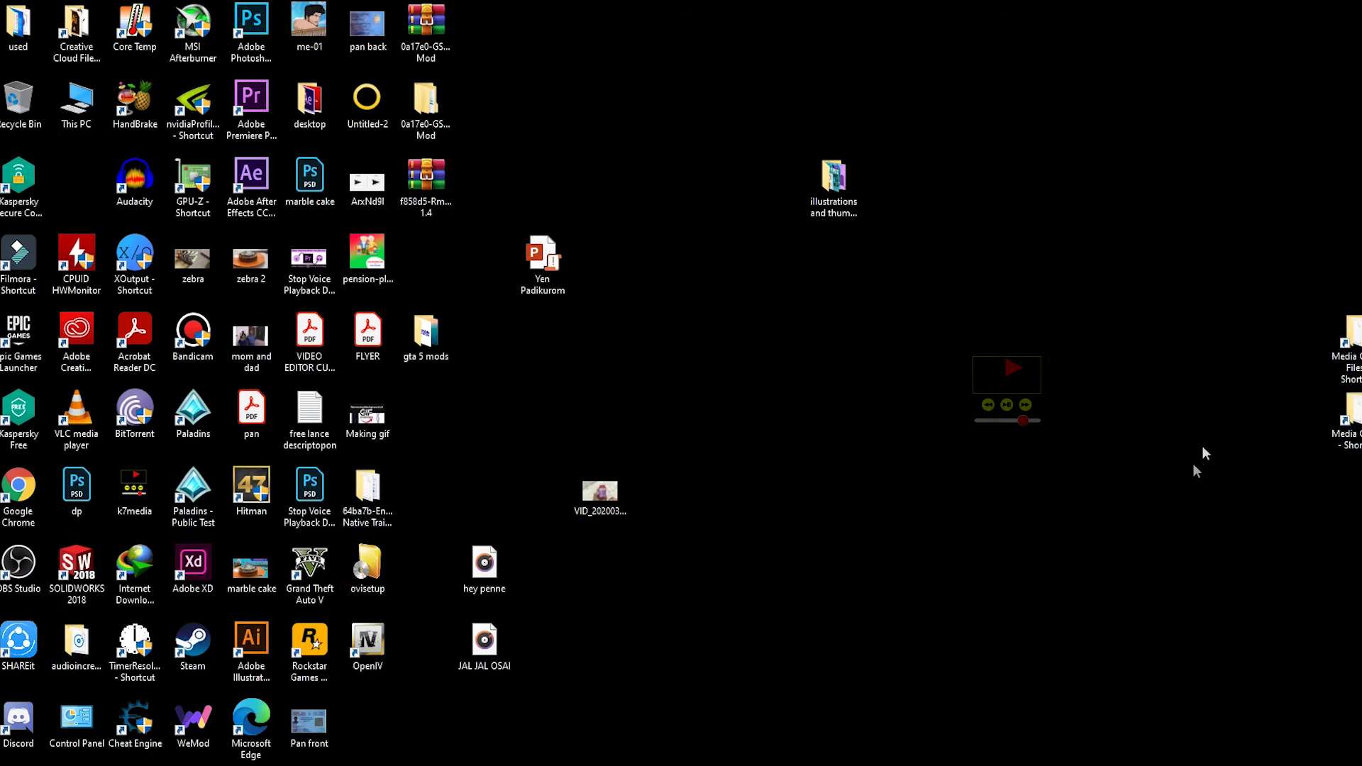
left_click_drag(1264, 268, 1356, 560)
left_click(1246, 601)
left_click_drag(1308, 301, 1356, 476)
left_click(1099, 608)
left_click_drag(1292, 286, 1354, 529)
Open Media Cache Files from its shortcut and permanently delete all 2,103 cache files
double_click(1346, 348)
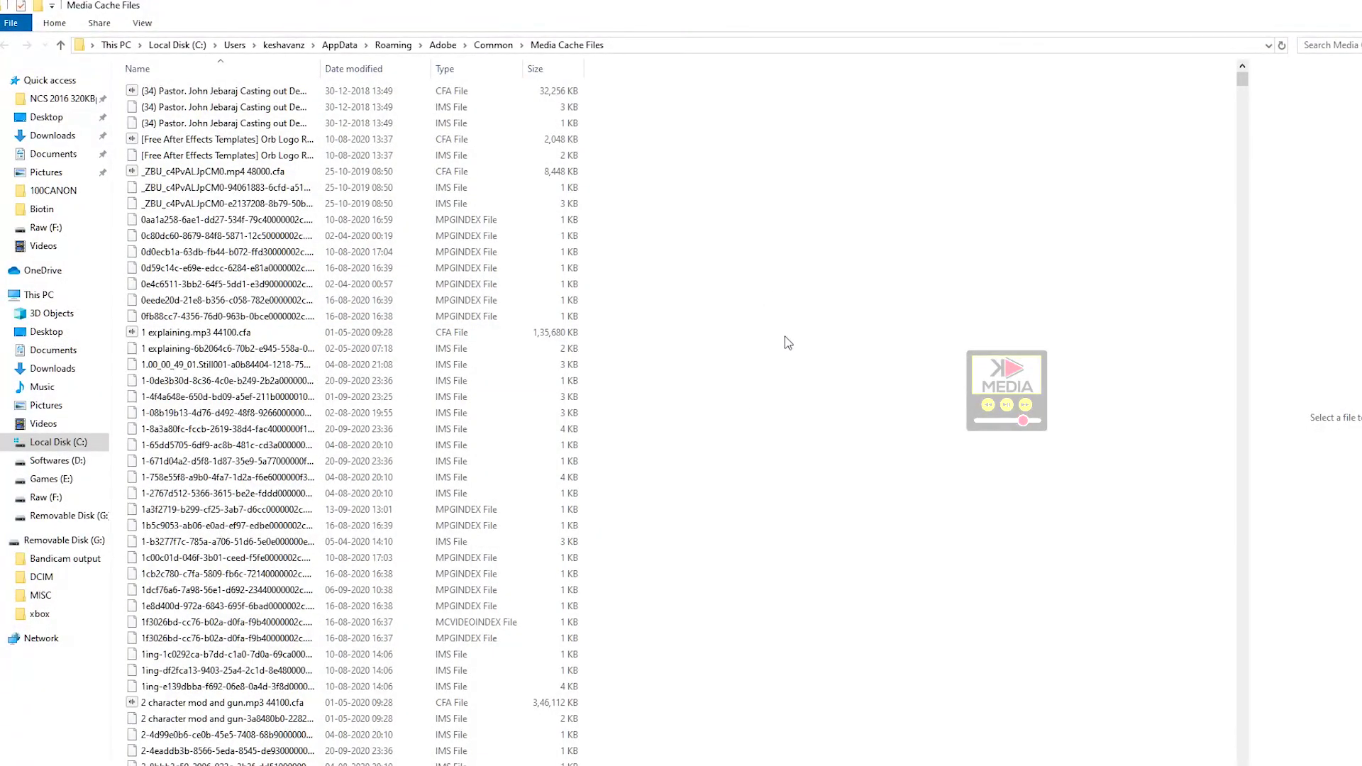
key("ctrl+a")
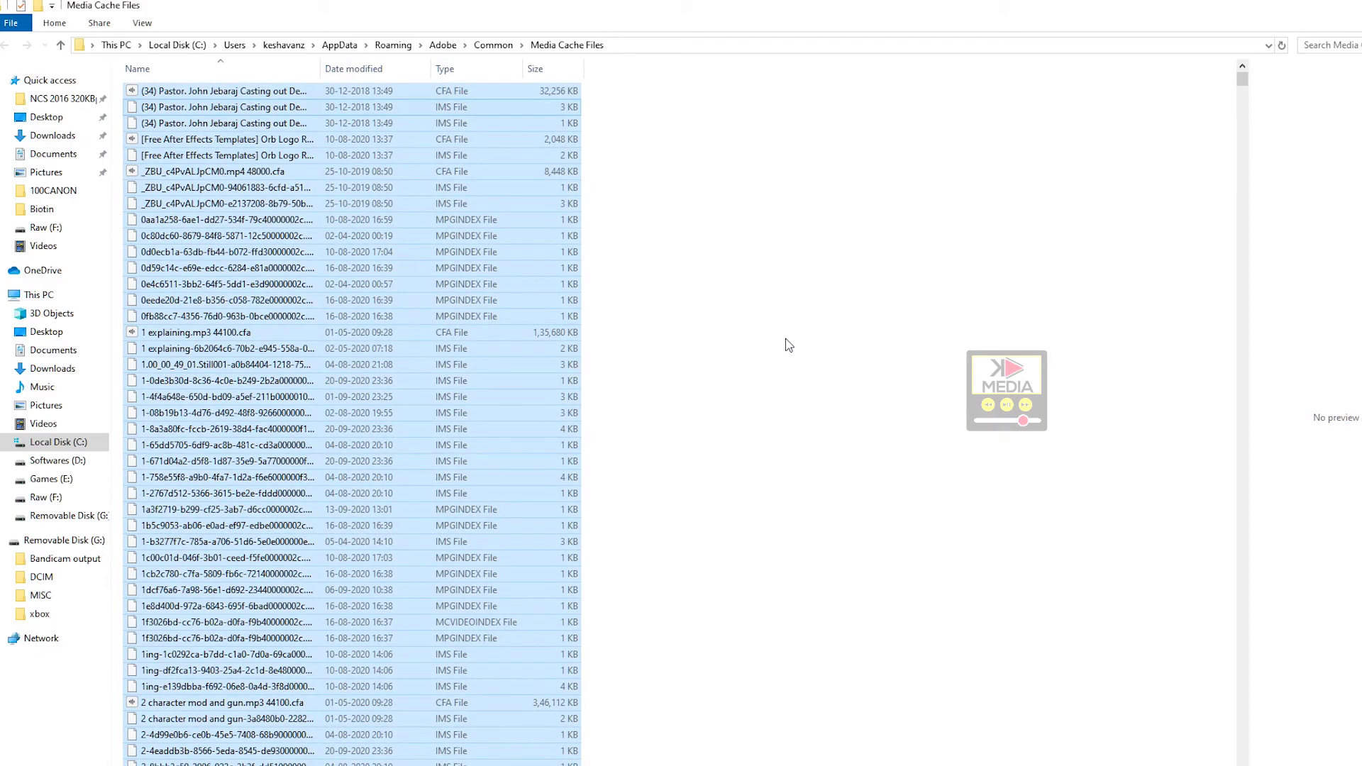
key("shift+Delete")
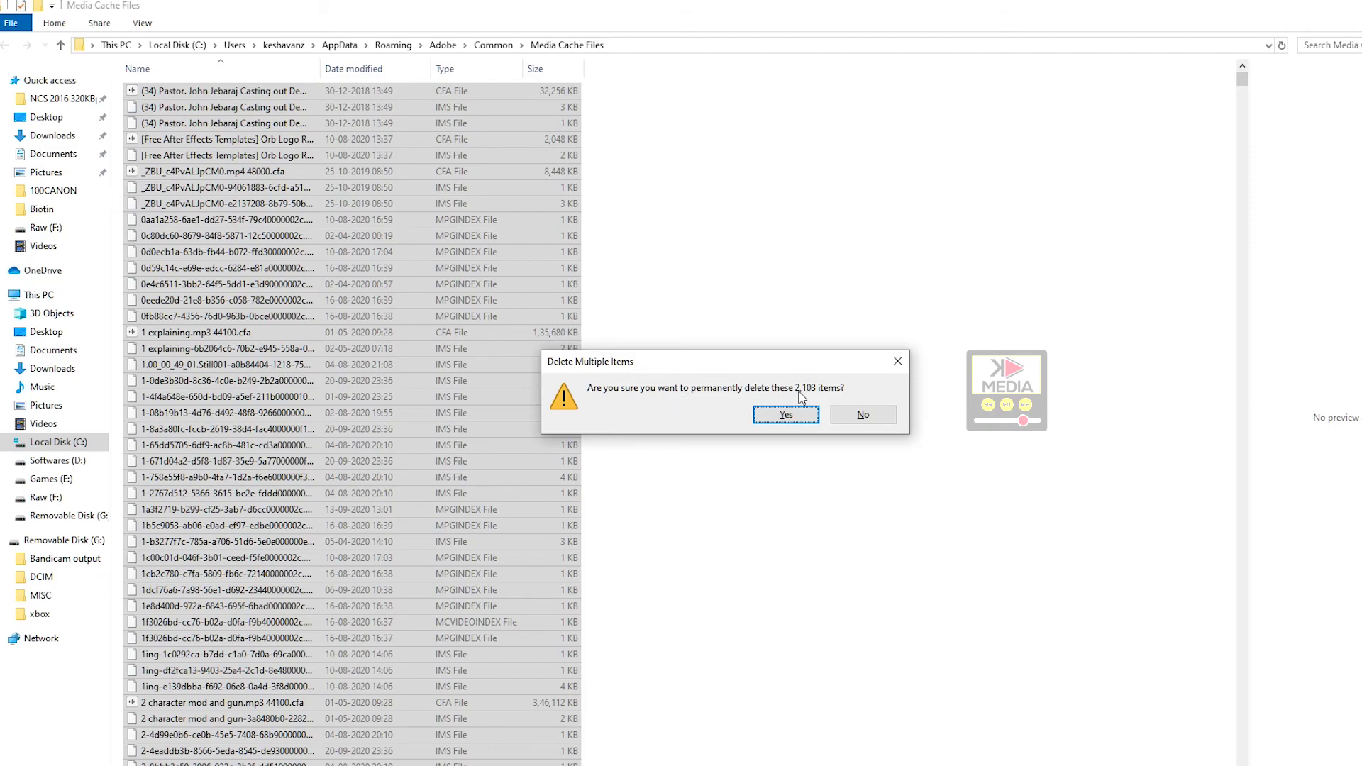
left_click(900, 364)
Return to the desktop and clear the selection on the Media Cache shortcuts
key("super+d")
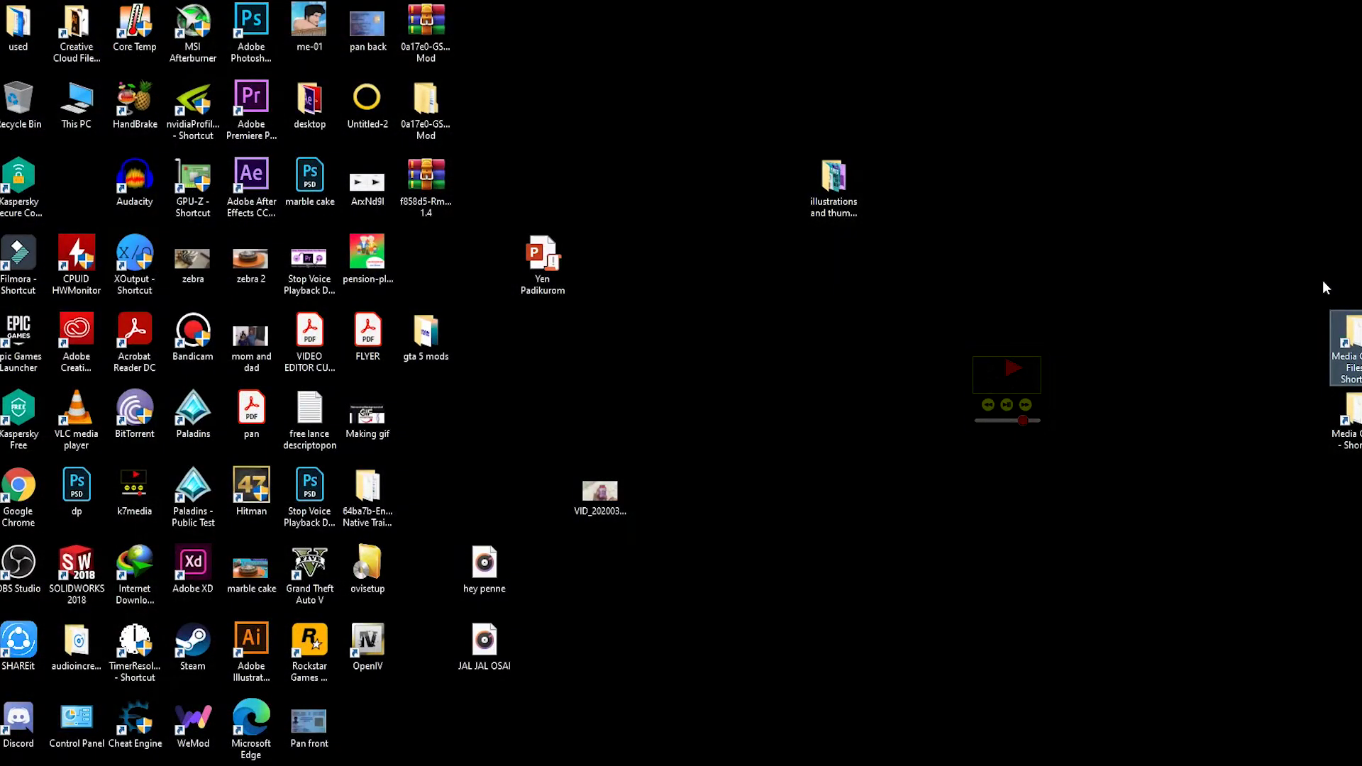
left_click_drag(1356, 383, 1352, 504)
left_click(1220, 412)
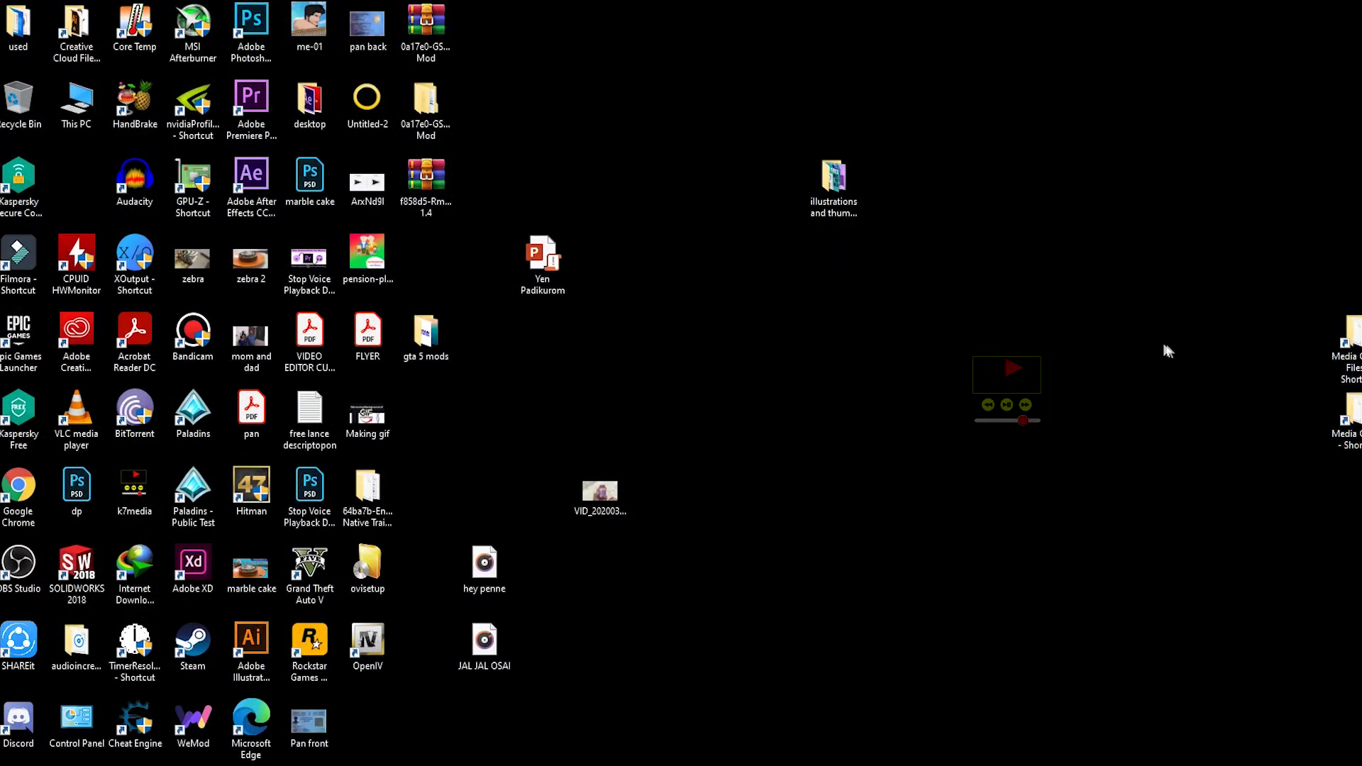
Alt+Tab back to the Premiere Pro logo making sequence at 00:04:40:26
key("alt+Tab")
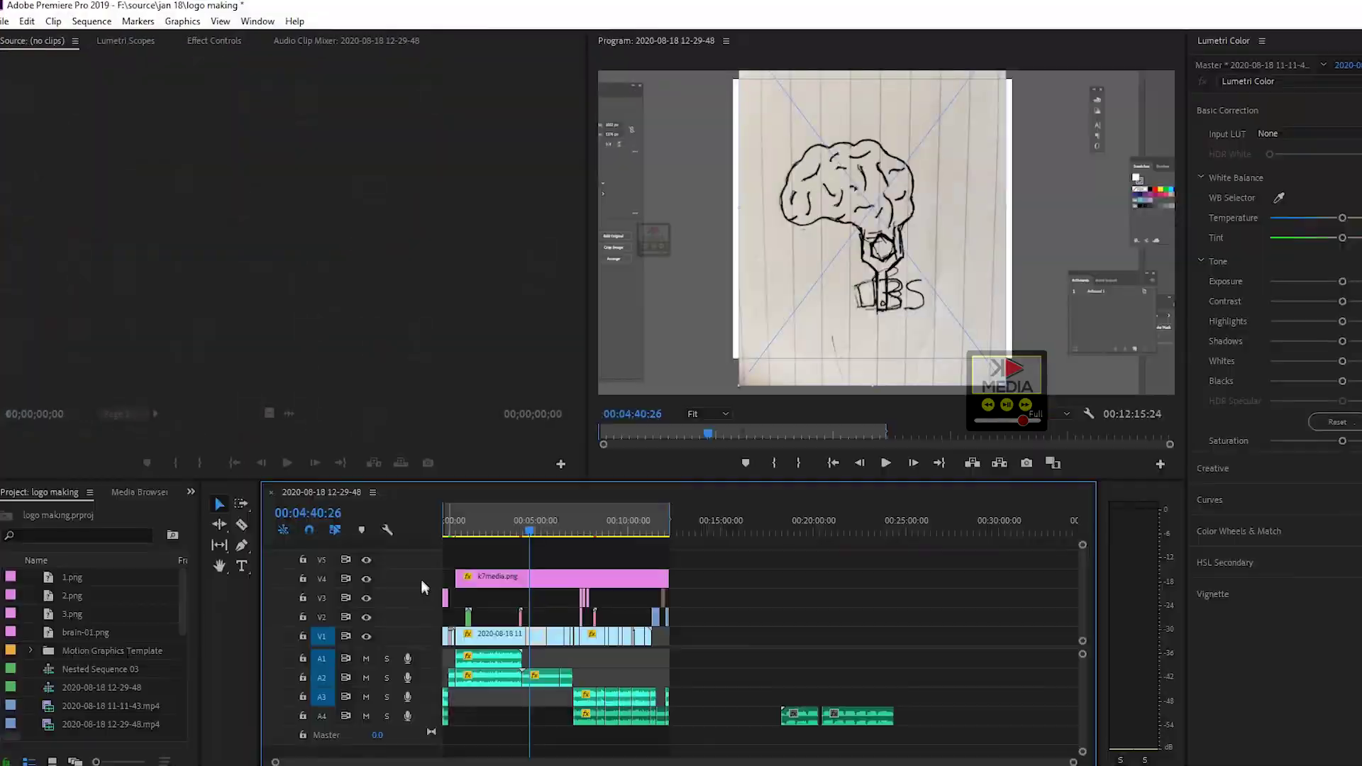